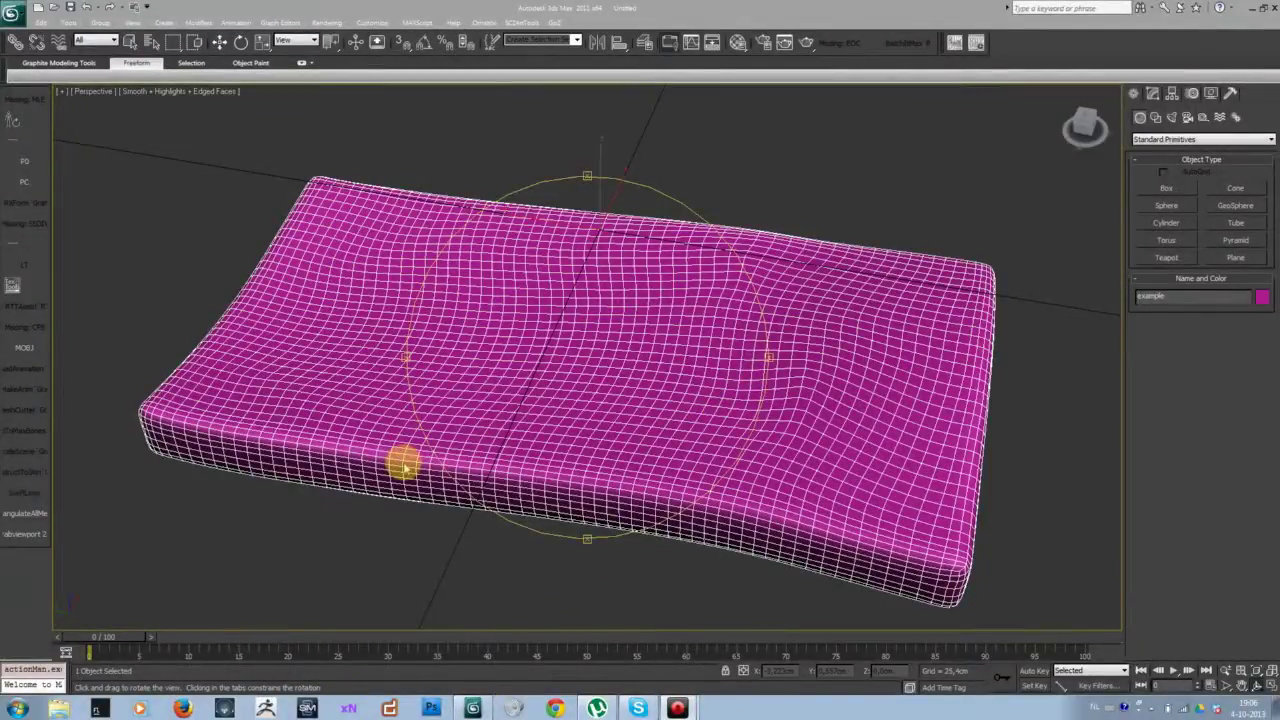
- Examine the curved slab's dense mesh from several angles, including its top surface and front side
{"action": "left_click", "coordinate": [486, 304]}
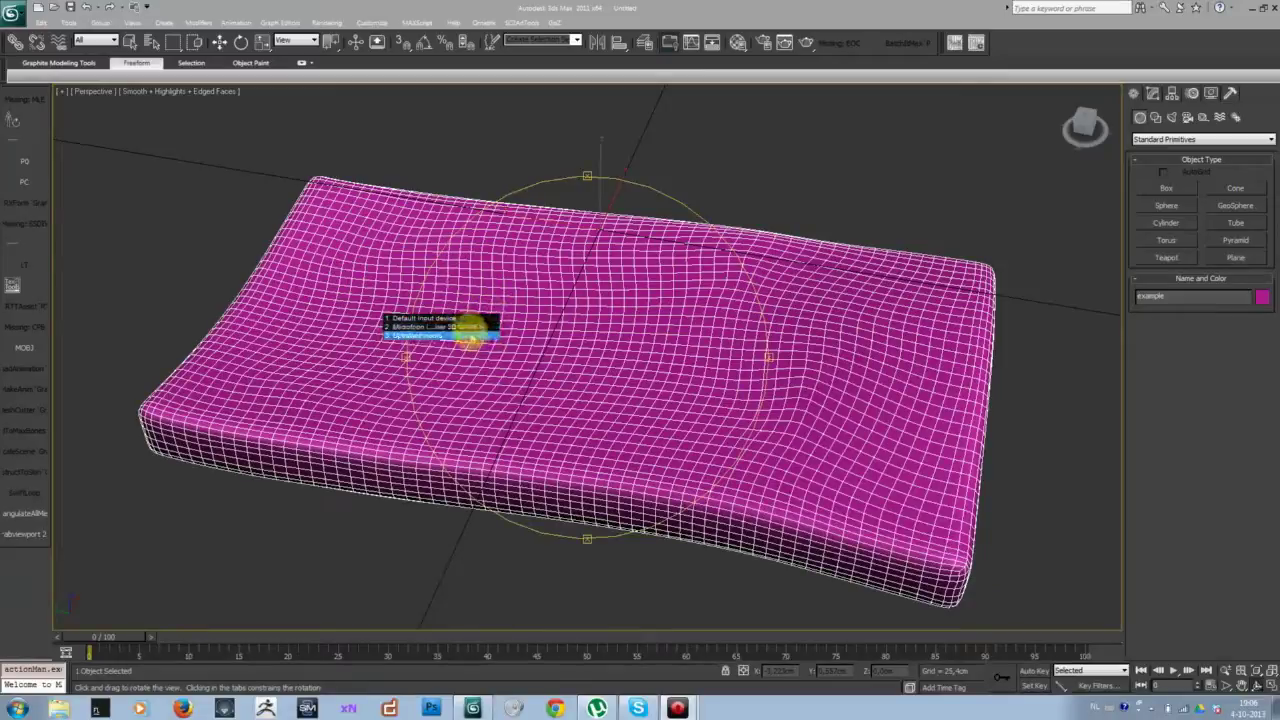
{"action": "left_click", "coordinate": [469, 328]}
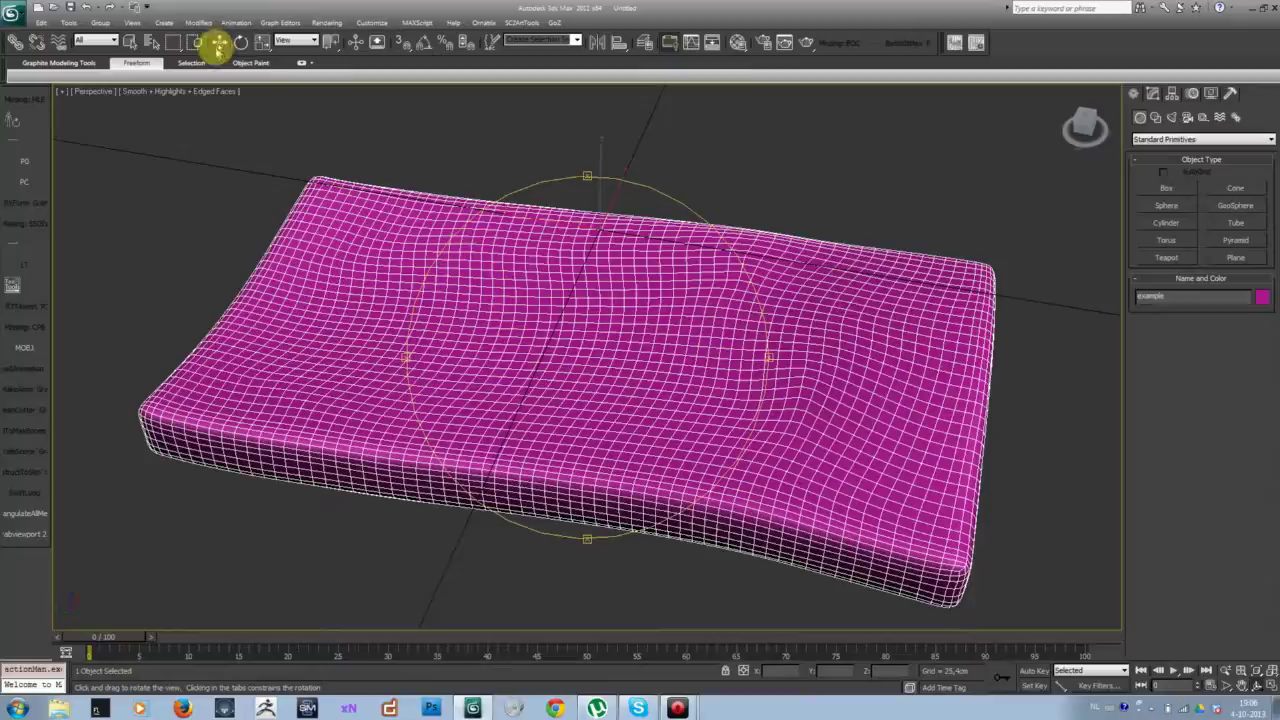
{"action": "left_click", "coordinate": [219, 44]}
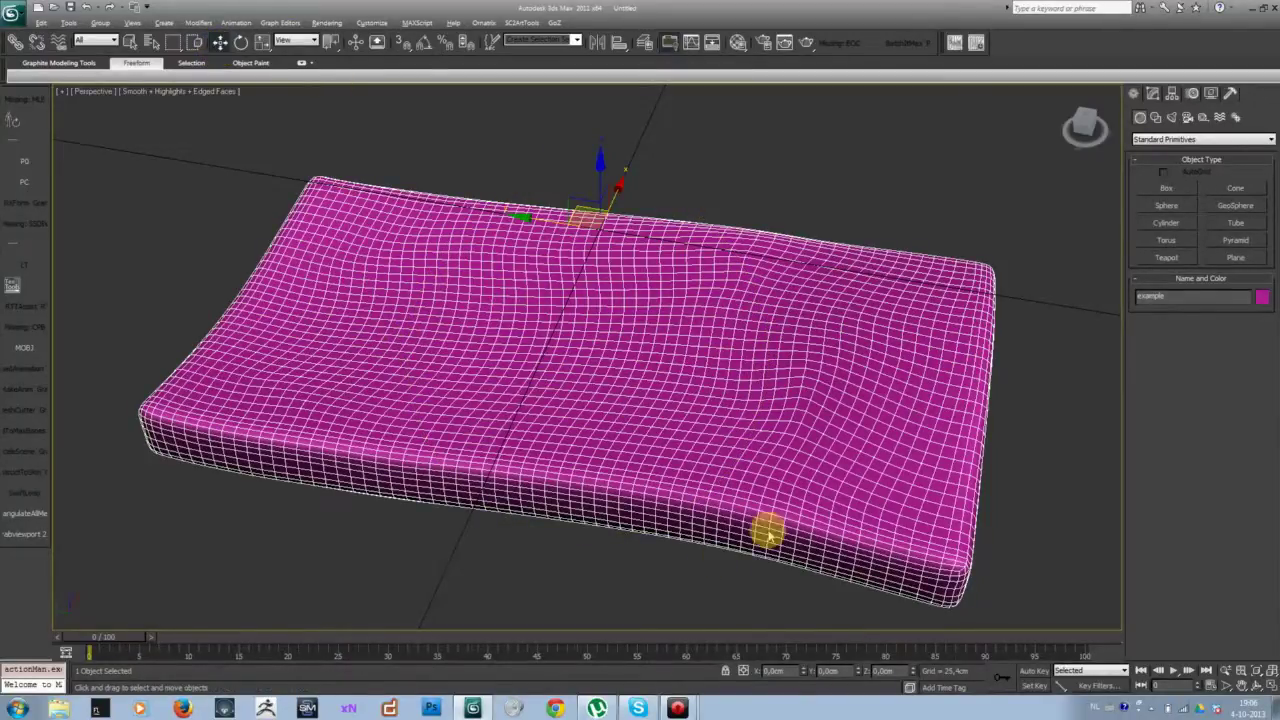
{"action": "middle_click_drag", "start_coordinate": [828, 505], "coordinate": [822, 505], "text": "alt"}
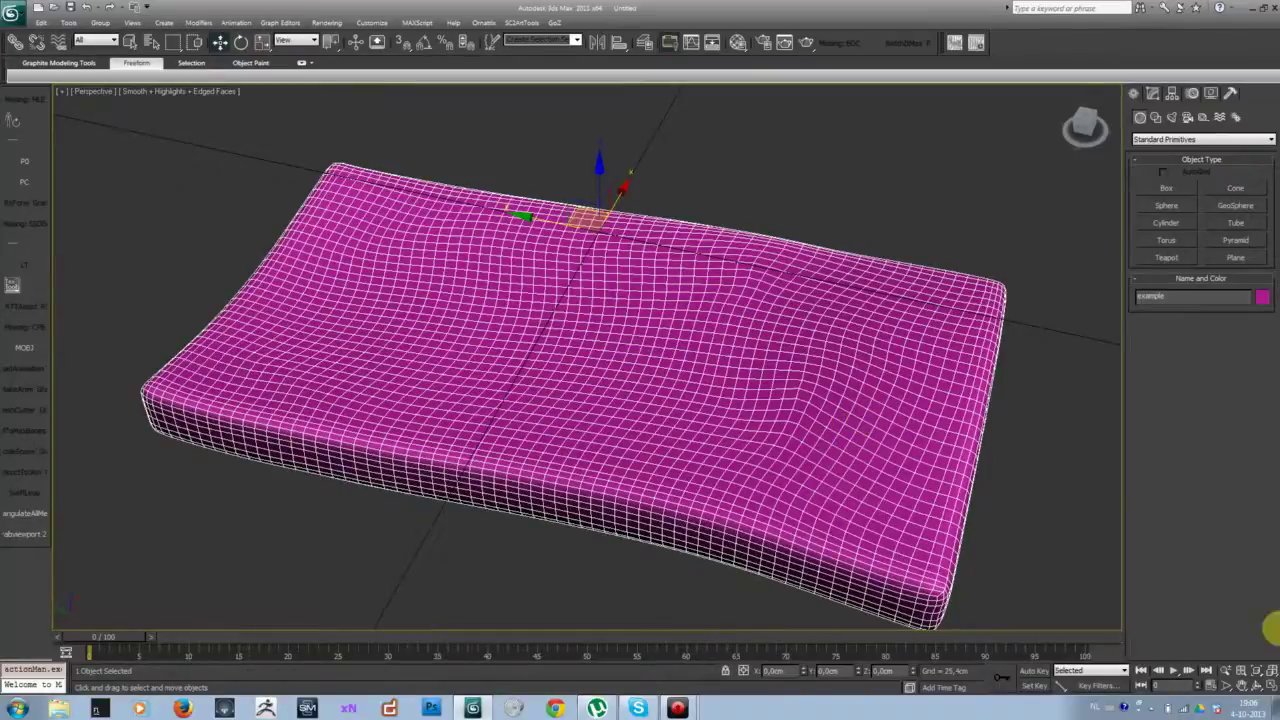
{"action": "middle_click_drag", "start_coordinate": [713, 361], "coordinate": [708, 365], "text": "alt"}
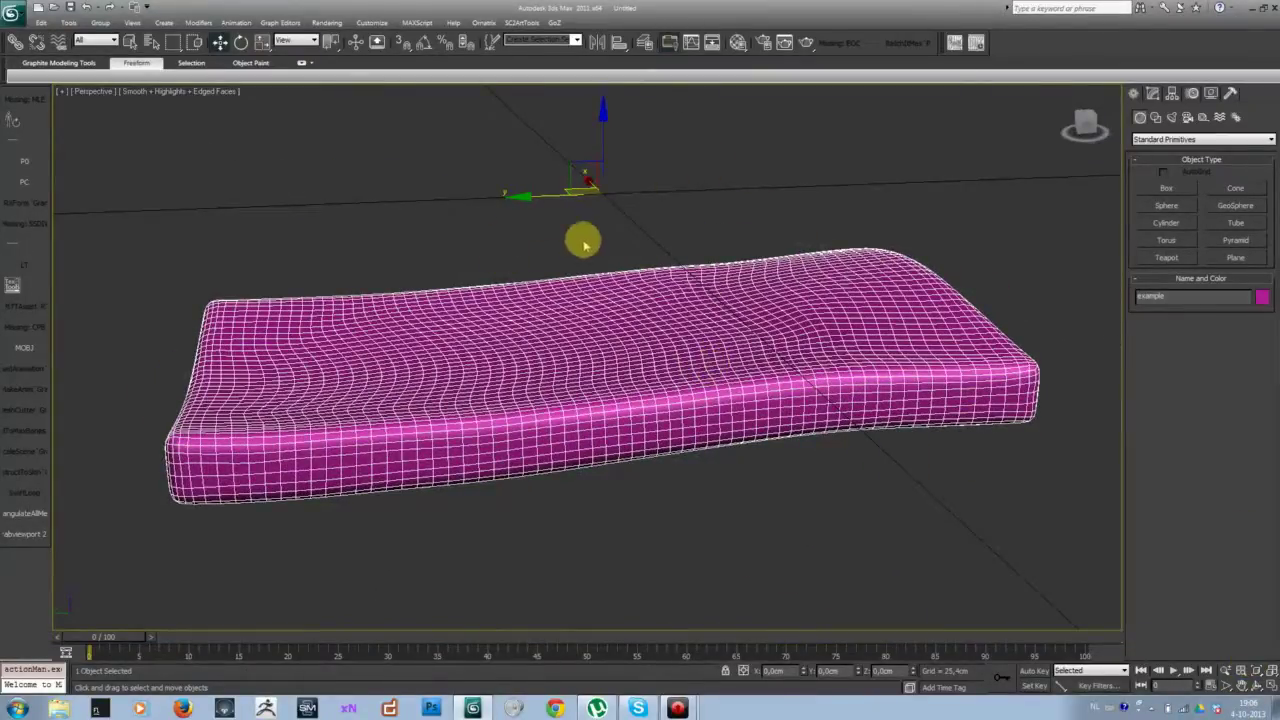
{"action": "left_click", "coordinate": [1247, 683]}
{"action": "left_click_drag", "start_coordinate": [686, 346], "coordinate": [654, 346]}
{"action": "scroll", "coordinate": [629, 392], "scroll_direction": "up", "scroll_amount": 3}
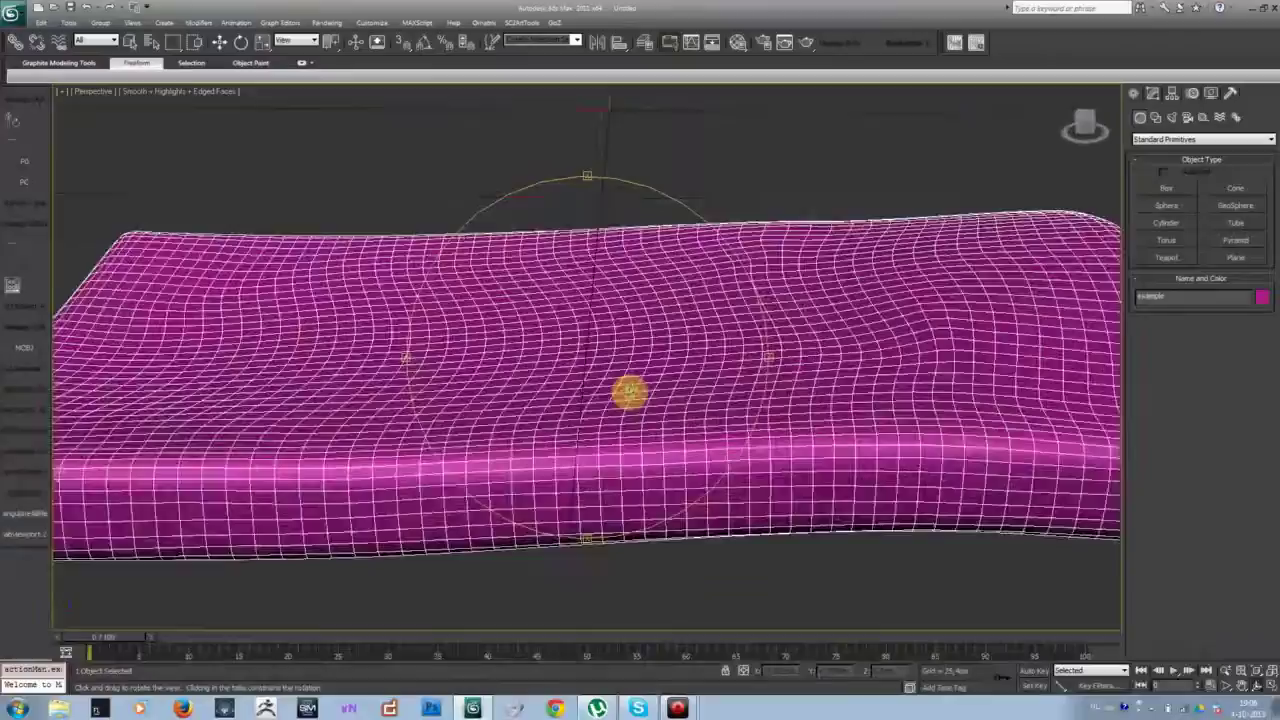
{"action": "scroll", "coordinate": [629, 392], "scroll_direction": "down", "scroll_amount": 3}
{"action": "middle_click_drag", "start_coordinate": [660, 408], "coordinate": [662, 344]}
{"action": "scroll", "coordinate": [665, 356], "scroll_direction": "up", "scroll_amount": 5}
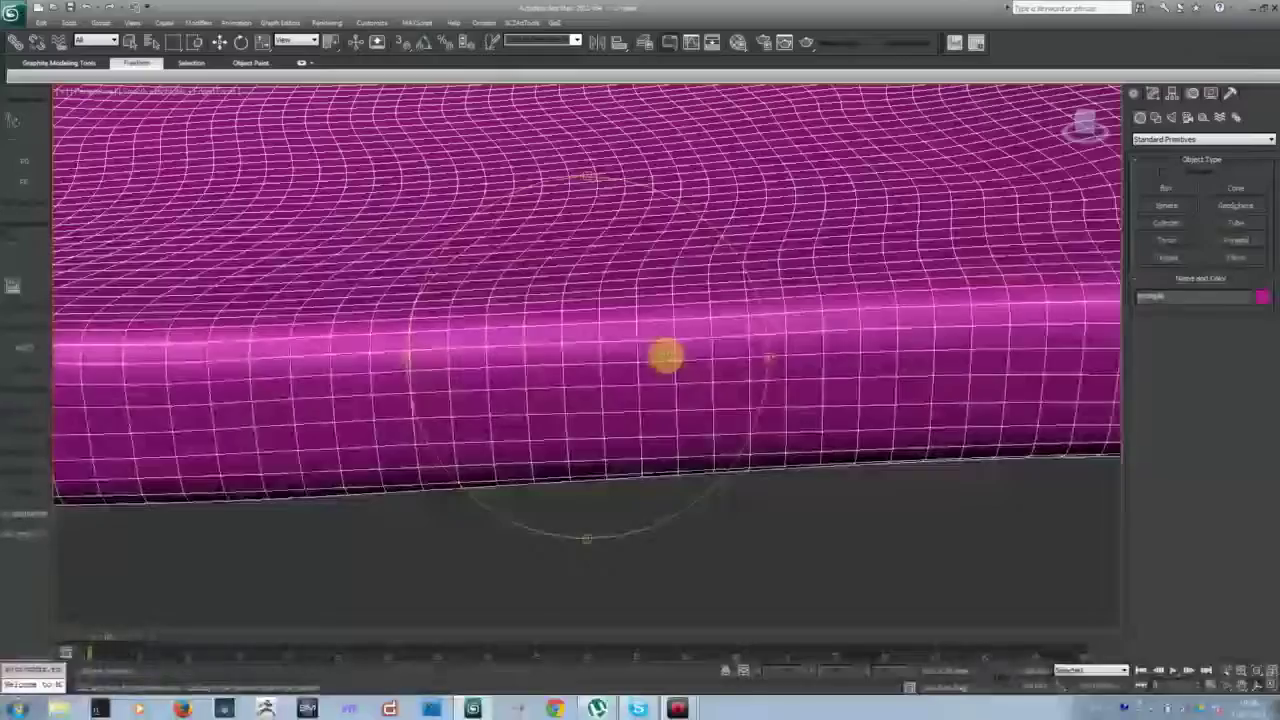
{"action": "left_click", "coordinate": [219, 42]}
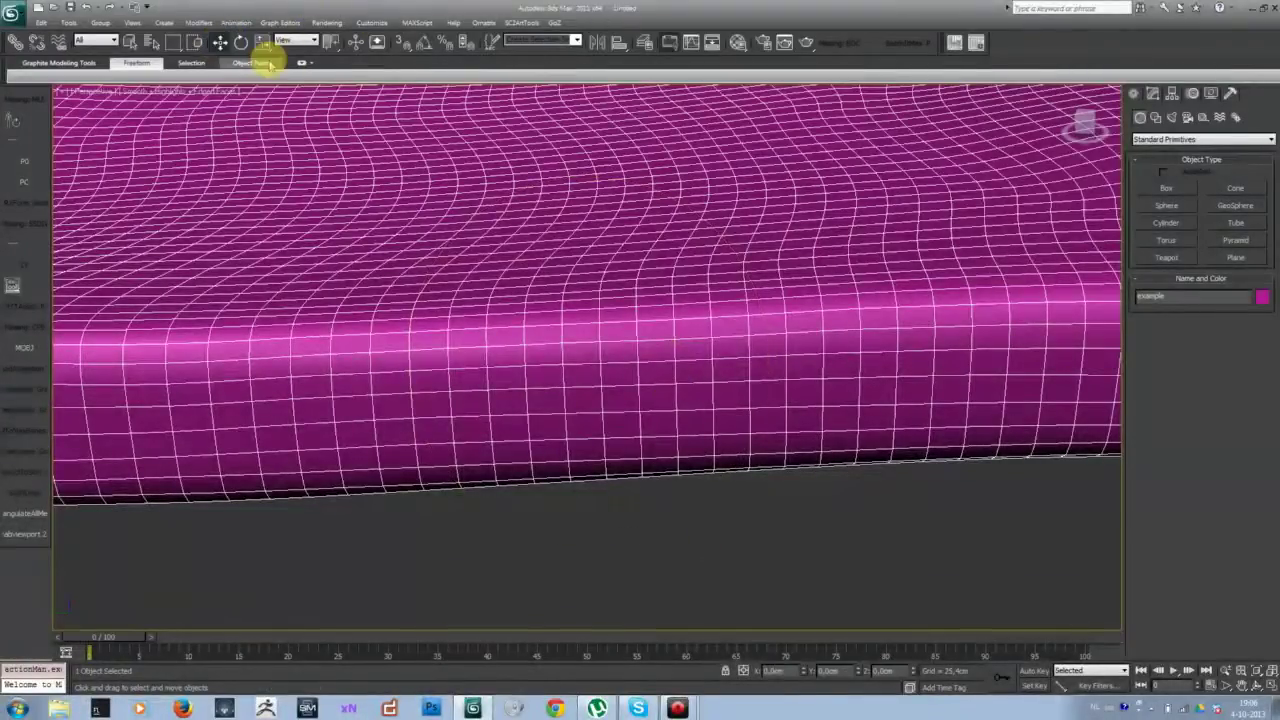
{"action": "scroll", "coordinate": [651, 209], "scroll_direction": "down", "scroll_amount": 4}
{"action": "scroll", "coordinate": [767, 209], "scroll_direction": "up", "scroll_amount": 1}
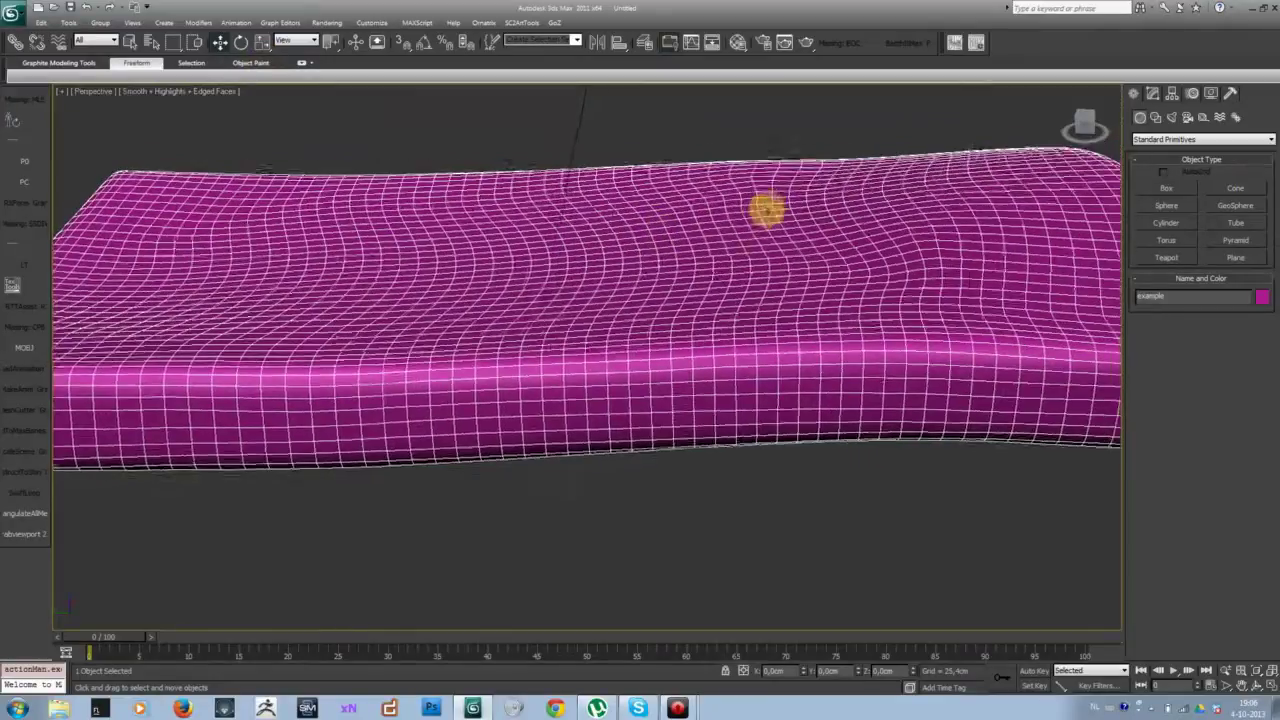
{"action": "scroll", "coordinate": [755, 230], "scroll_direction": "down", "scroll_amount": 3}
{"action": "scroll", "coordinate": [740, 240], "scroll_direction": "up", "scroll_amount": 5}
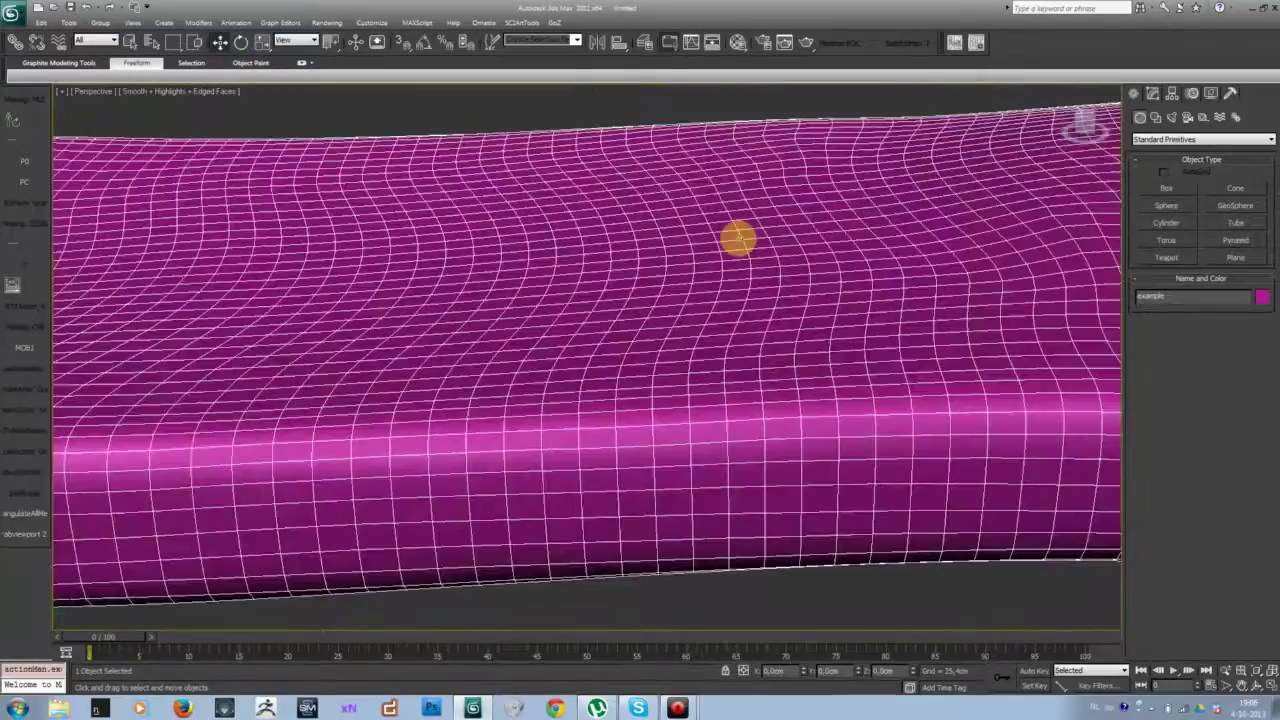
- Enter edge editing on the slab, select all crosswise edge loops from one front edge, and clear the selection
{"action": "left_click", "coordinate": [1151, 92]}
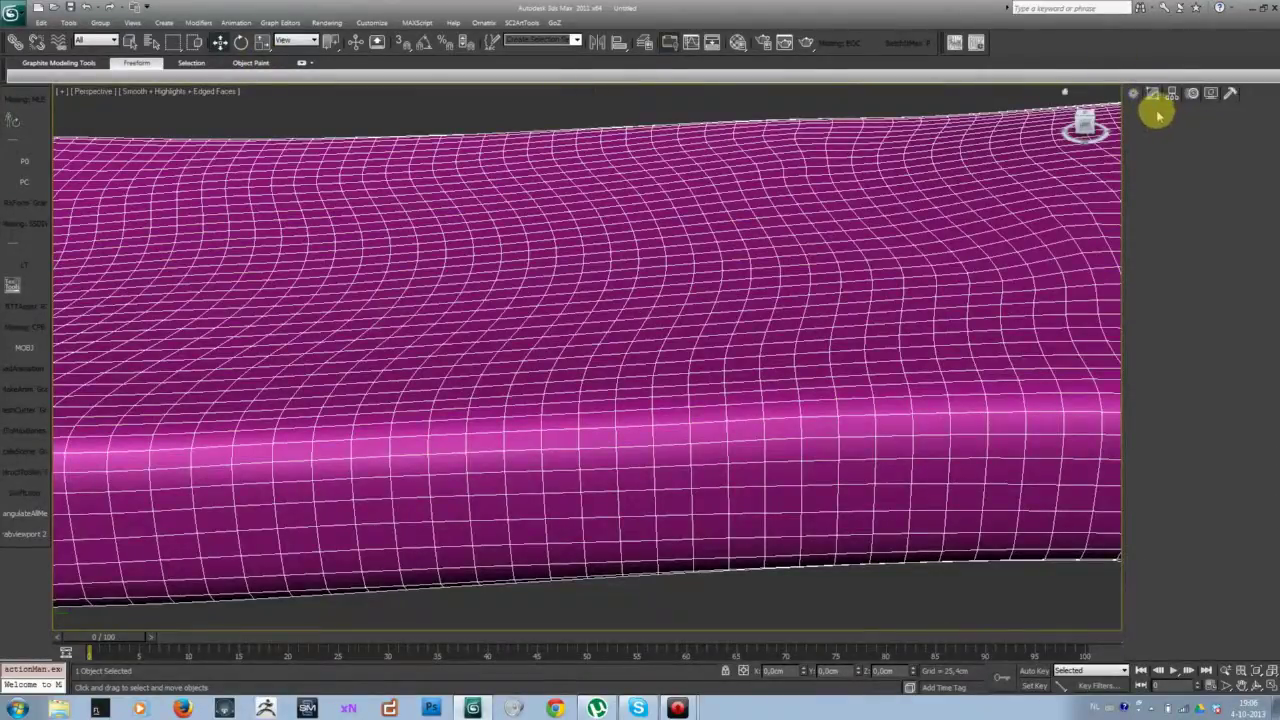
{"action": "left_click", "coordinate": [1175, 263]}
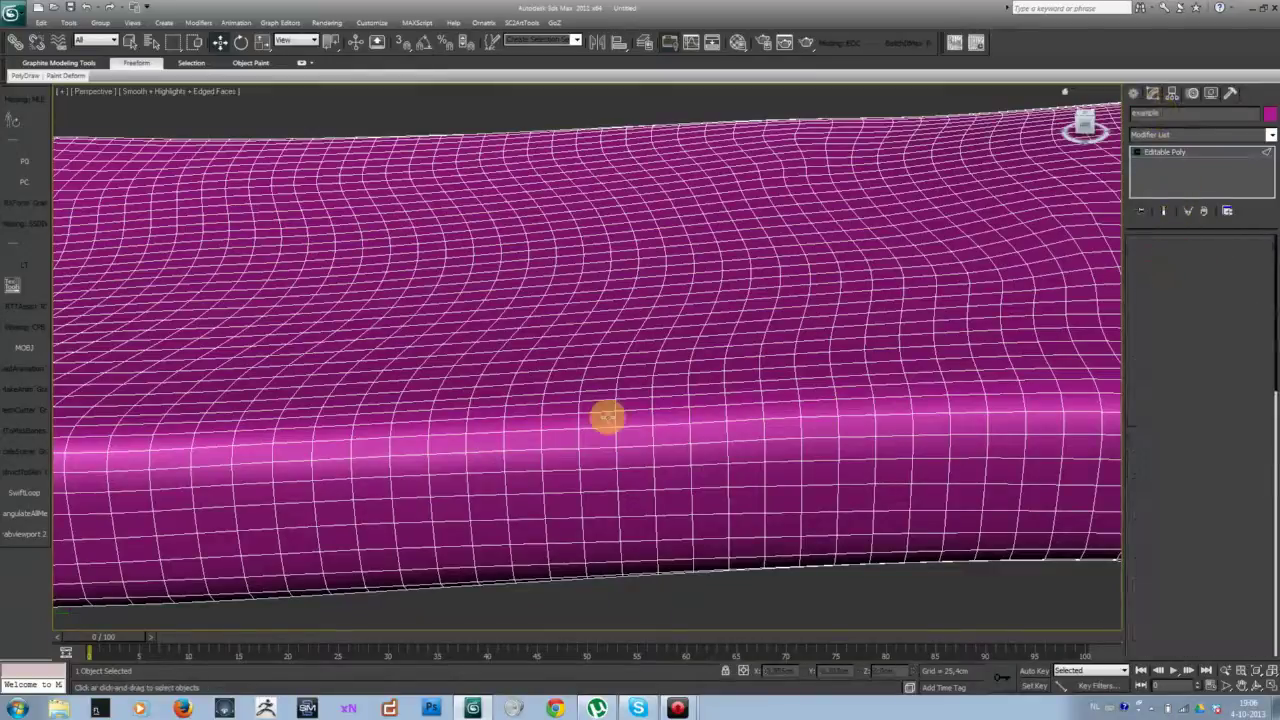
{"action": "key", "text": "2"}
{"action": "left_click", "coordinate": [578, 418]}
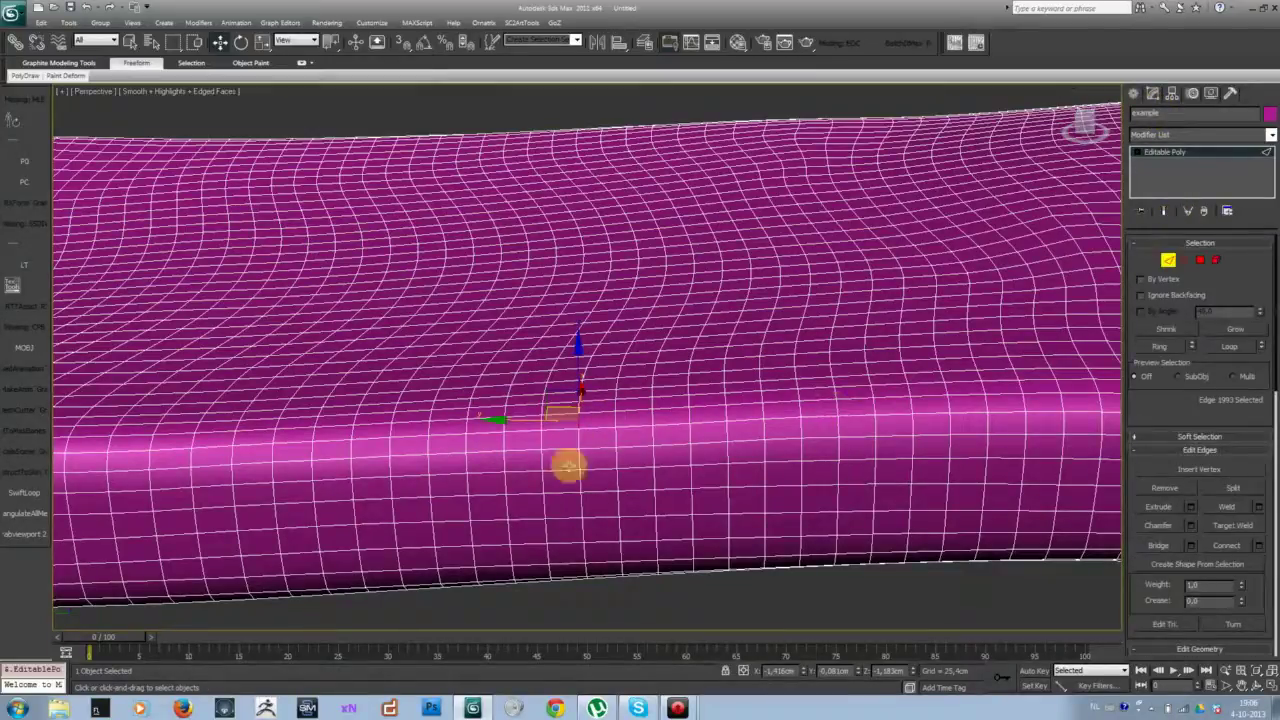
{"action": "left_click", "coordinate": [1232, 347]}
{"action": "scroll", "coordinate": [650, 380], "scroll_direction": "down", "scroll_amount": 4}
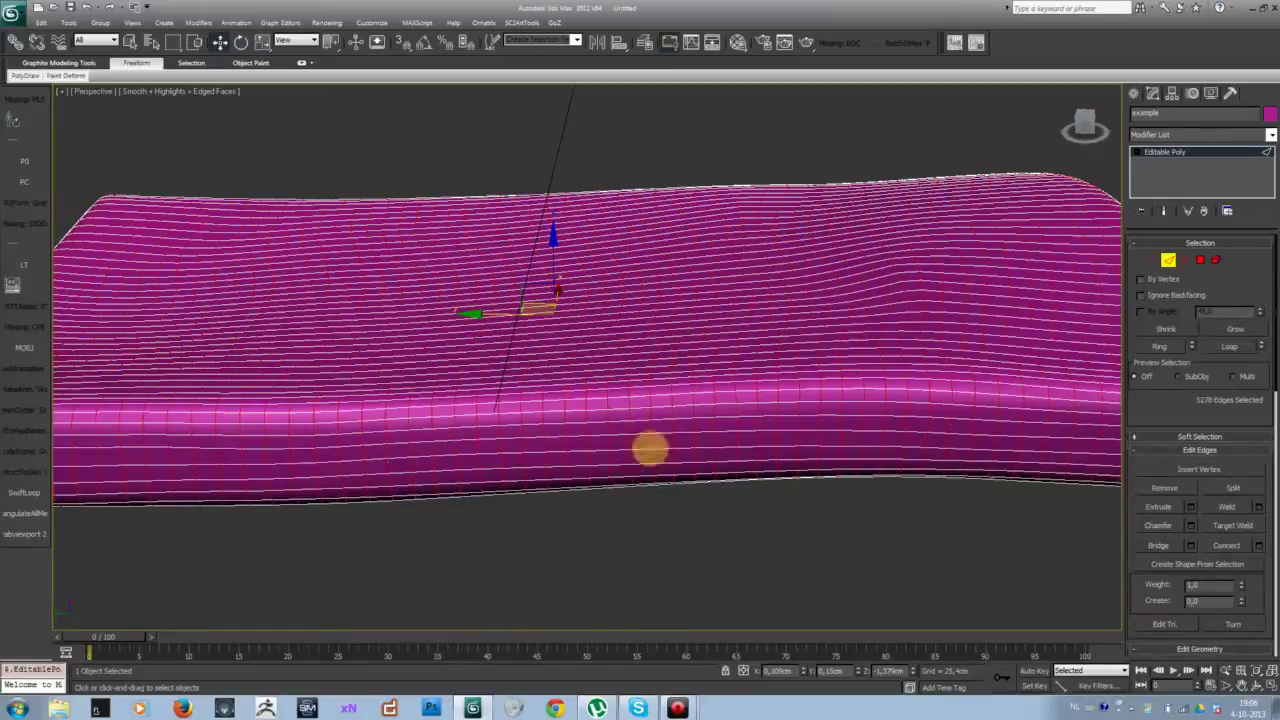
{"action": "left_click", "coordinate": [595, 140]}
- Collapse one vertical edge near the middle of the slab's front side to a single vertex
{"action": "scroll", "coordinate": [629, 376], "scroll_direction": "up", "scroll_amount": 4}
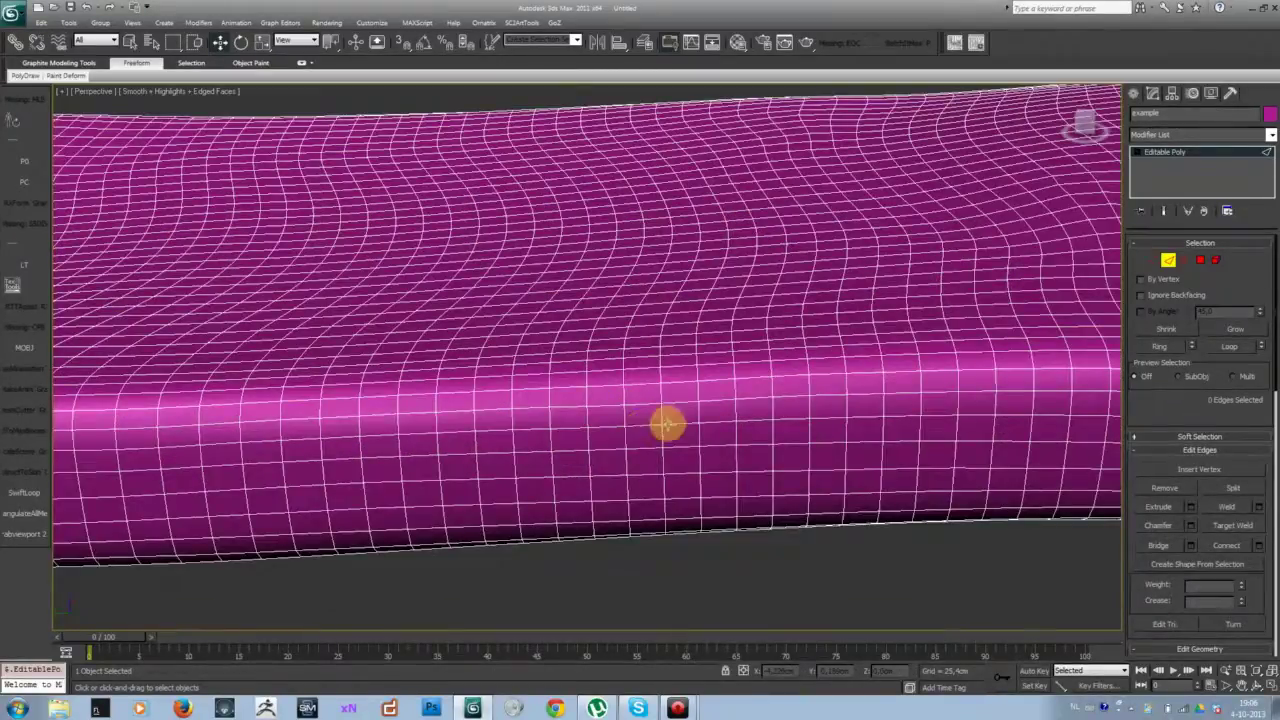
{"action": "scroll", "coordinate": [584, 265], "scroll_direction": "down", "scroll_amount": 2}
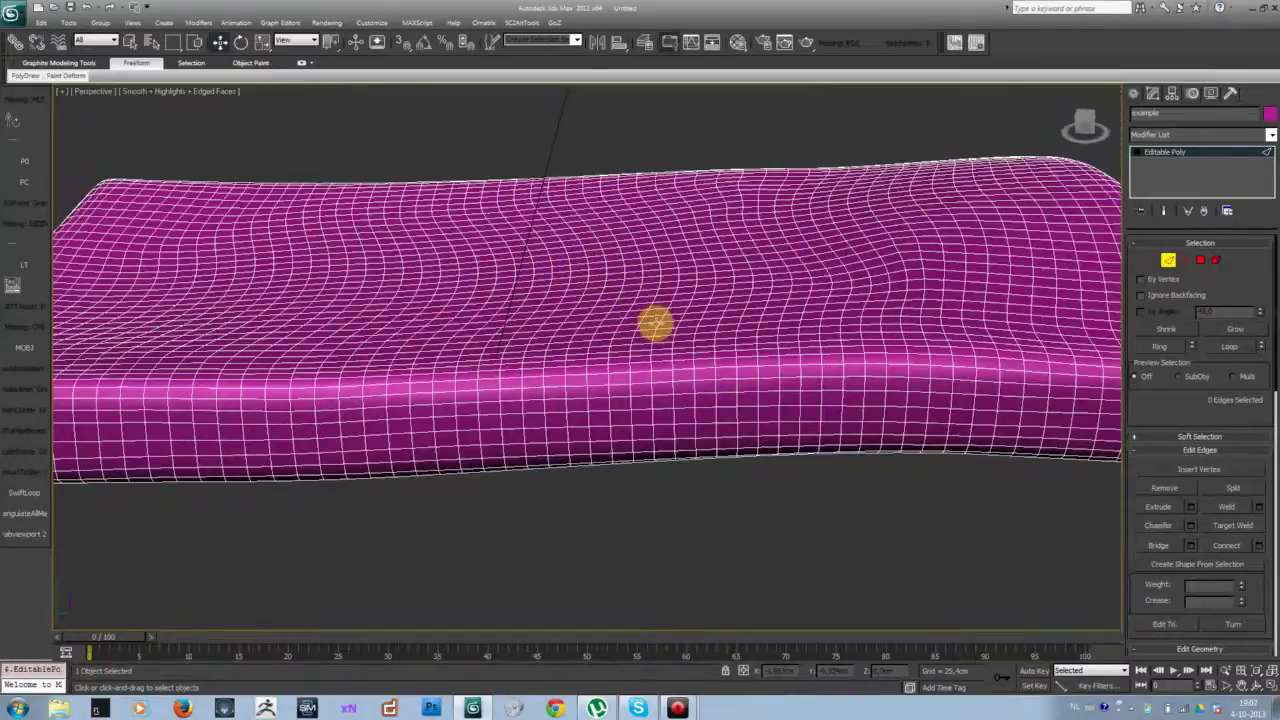
{"action": "scroll", "coordinate": [694, 345], "scroll_direction": "down", "scroll_amount": 4}
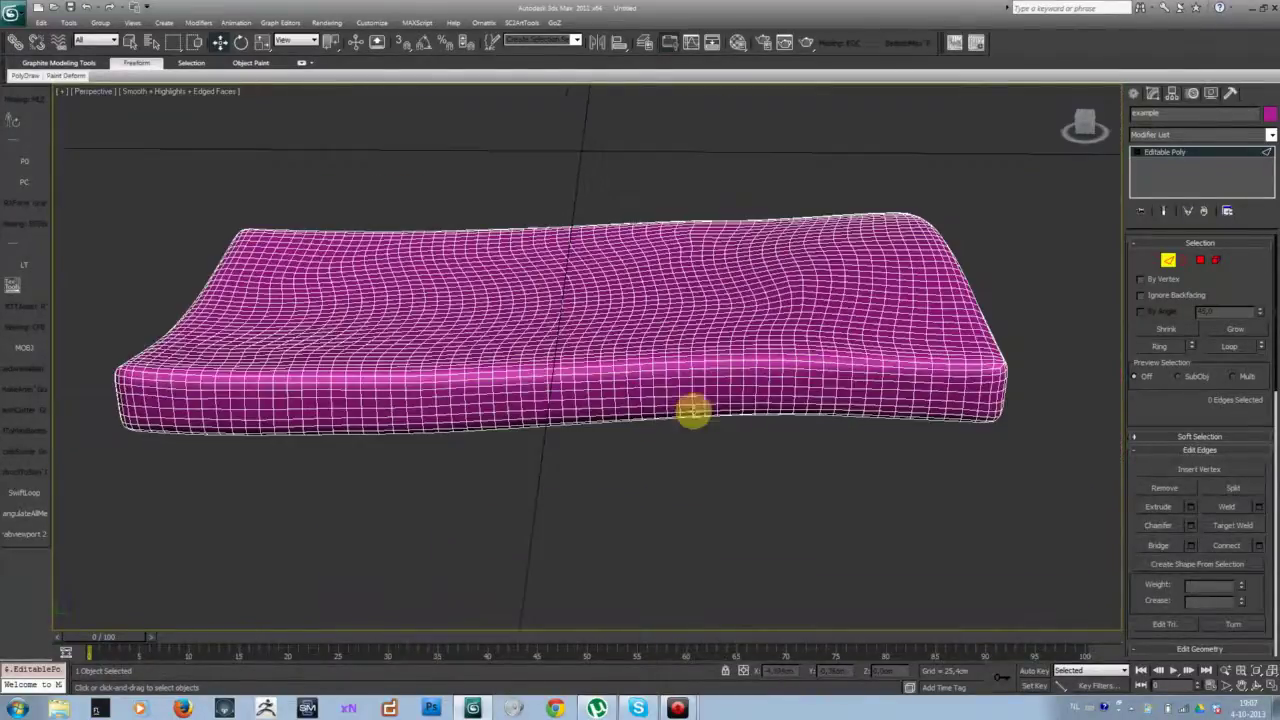
{"action": "scroll", "coordinate": [694, 410], "scroll_direction": "up", "scroll_amount": 4}
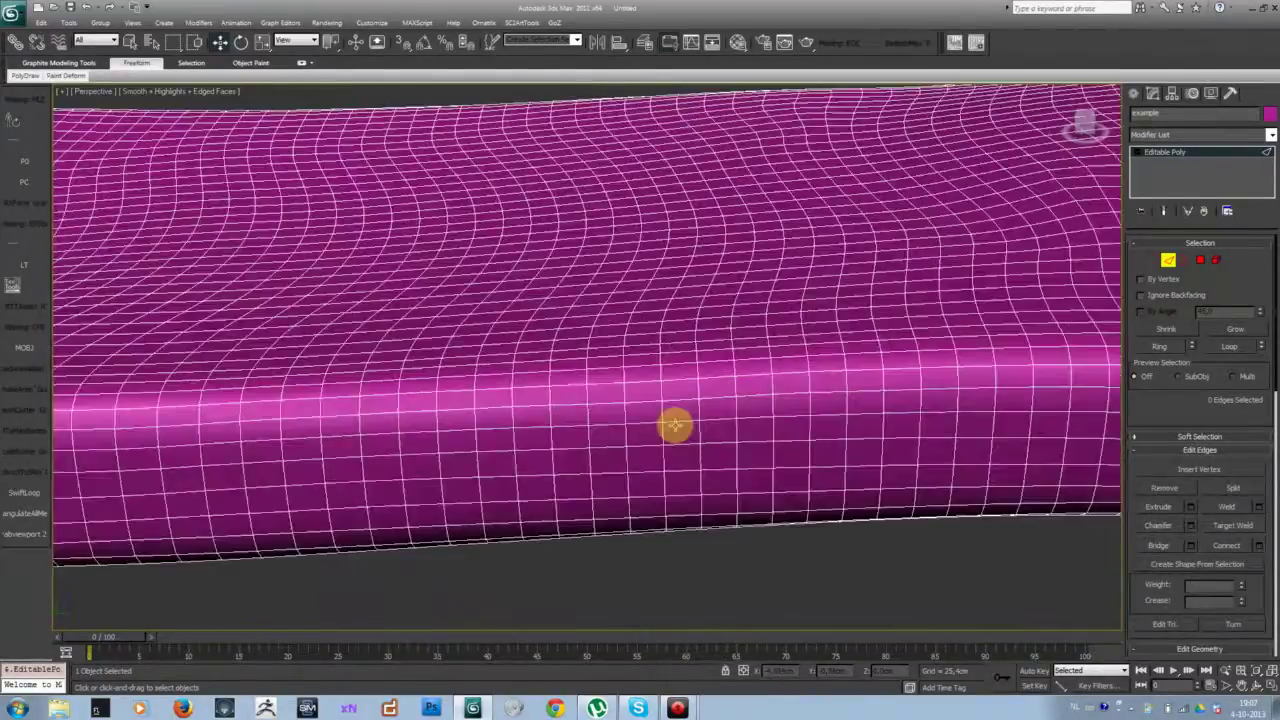
{"action": "left_click", "coordinate": [566, 429]}
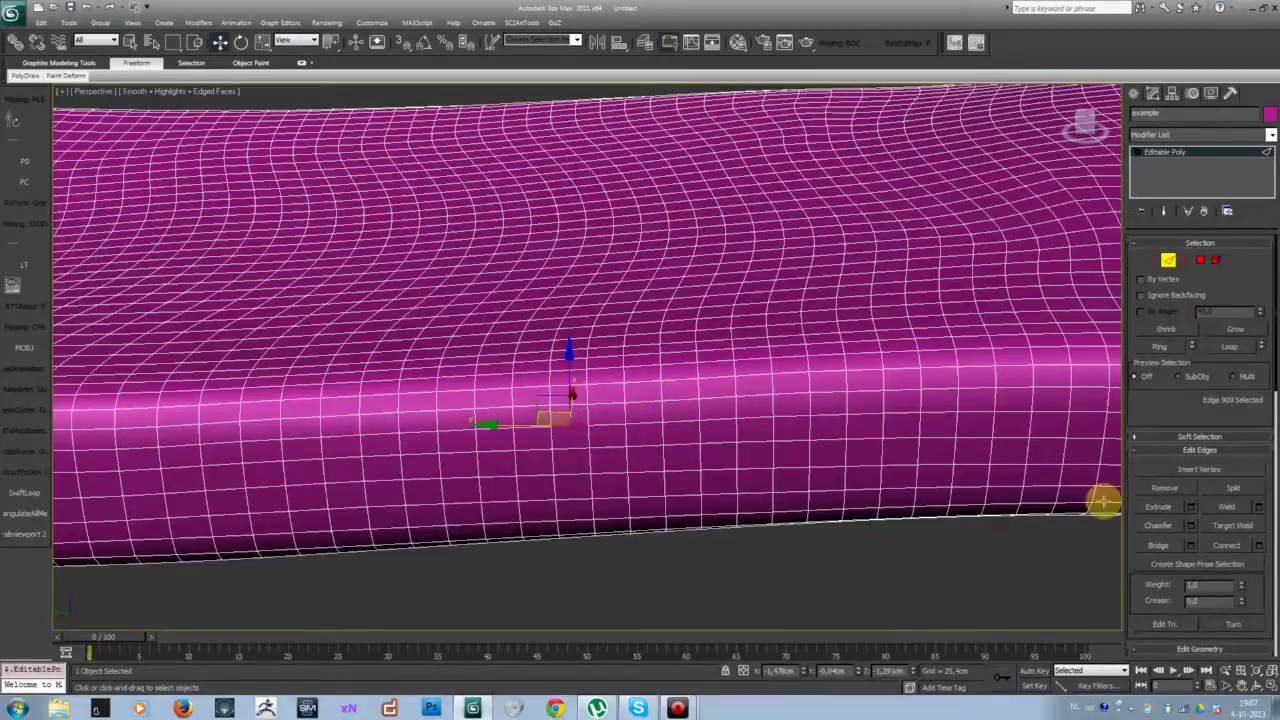
{"action": "scroll", "coordinate": [1224, 466], "scroll_direction": "down", "scroll_amount": 5}
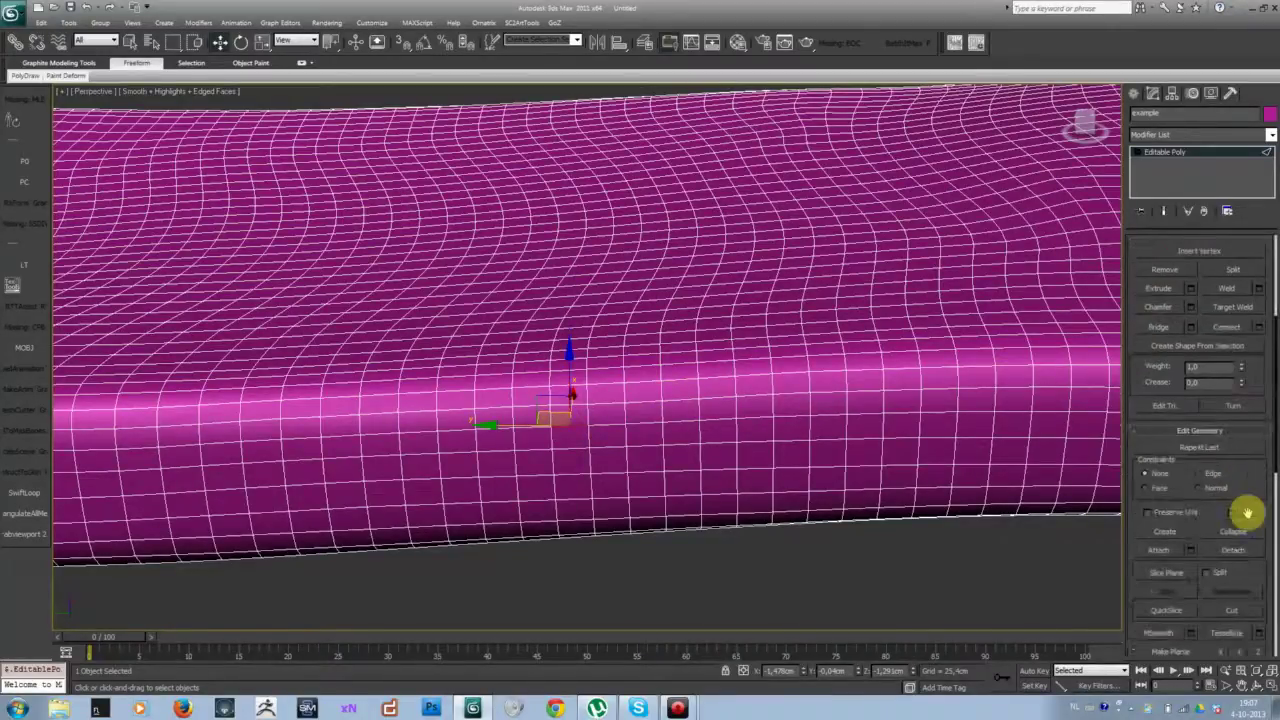
{"action": "left_click", "coordinate": [1228, 531]}
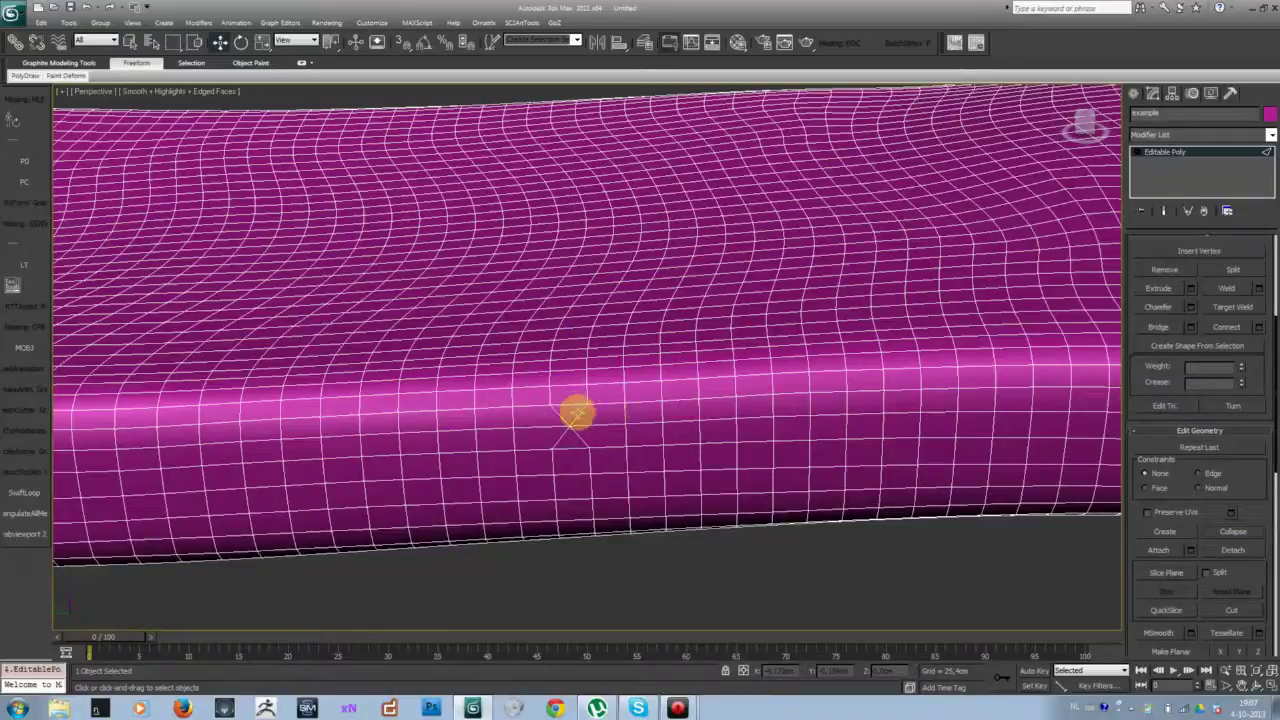
- Test ring and loop selections from edges beside the collapsed point
{"action": "left_click", "coordinate": [1066, 280]}
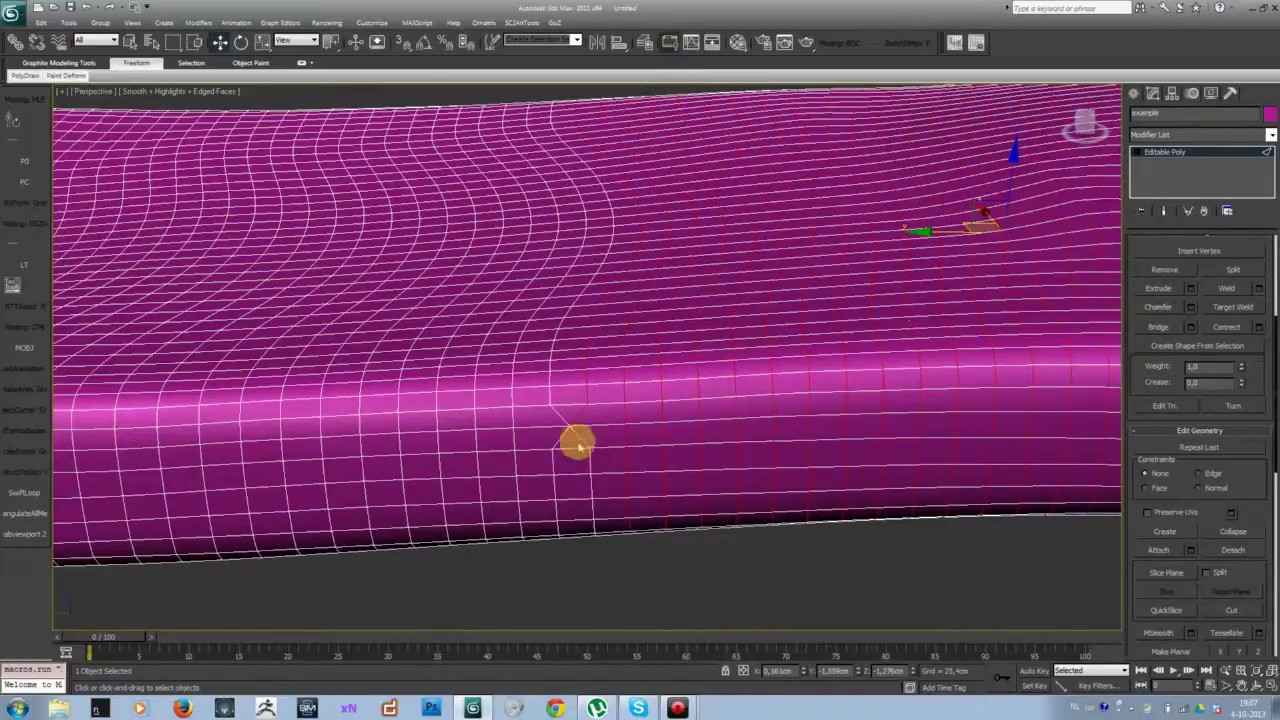
{"action": "left_click", "coordinate": [556, 419]}
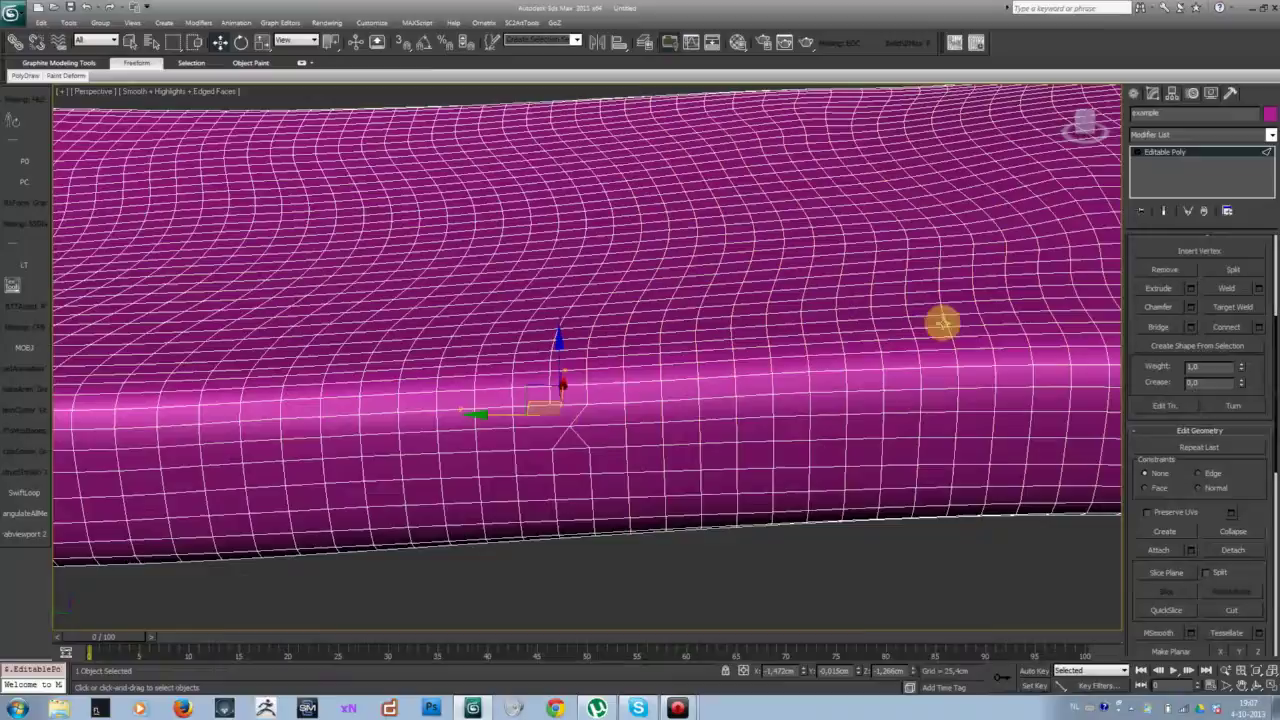
{"action": "key", "text": "alt+l"}
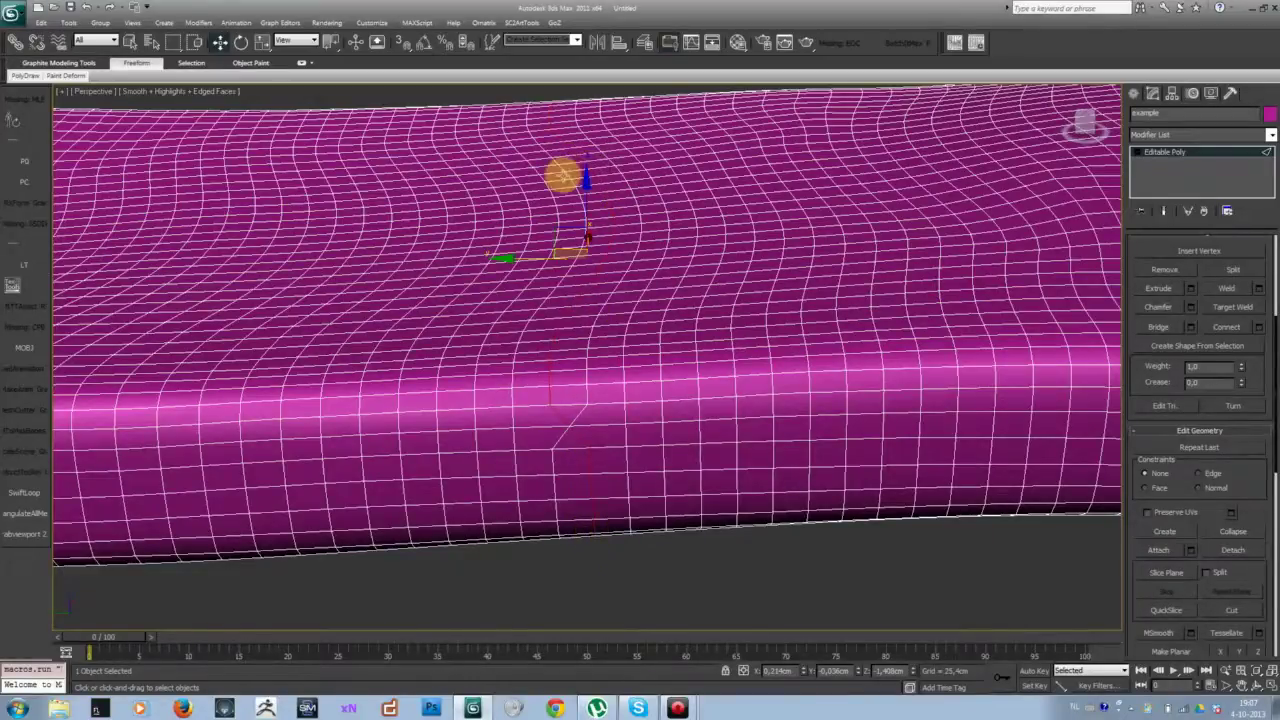
- Collapse a second vertical edge on the front side, several columns away from the first collapsed point
{"action": "scroll", "coordinate": [780, 360], "scroll_direction": "down", "scroll_amount": 5}
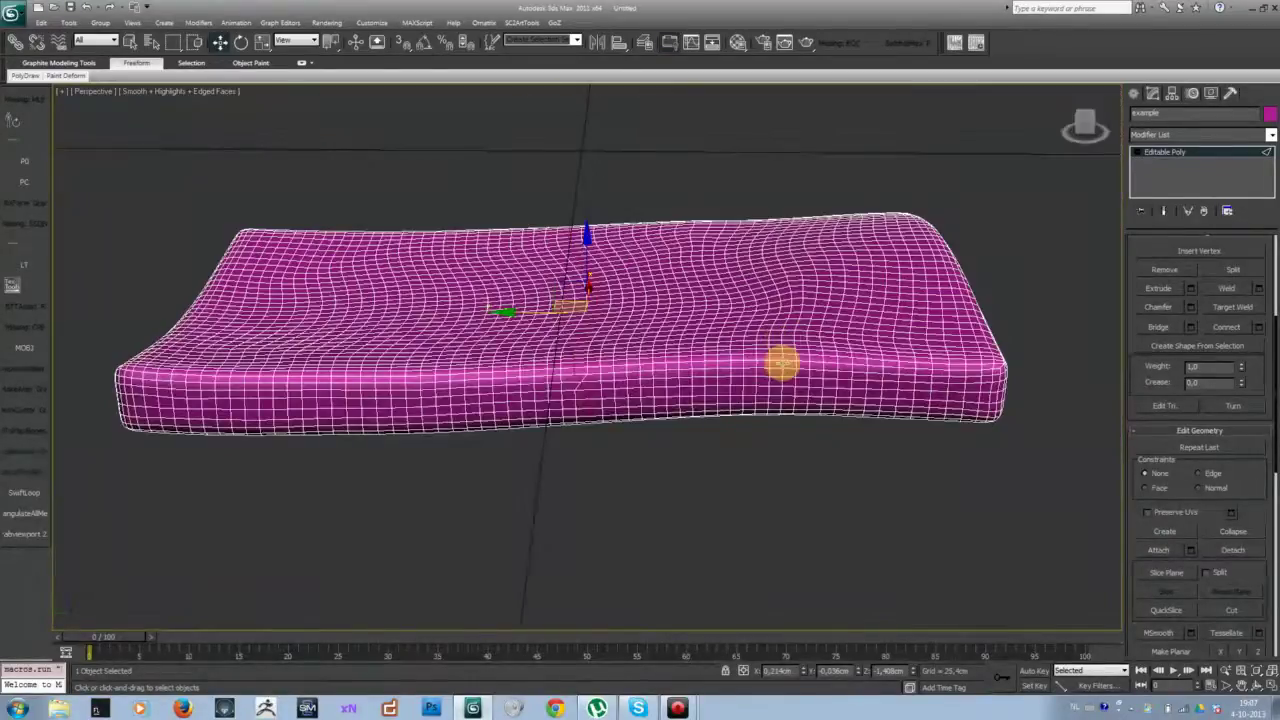
{"action": "scroll", "coordinate": [778, 340], "scroll_direction": "up", "scroll_amount": 5}
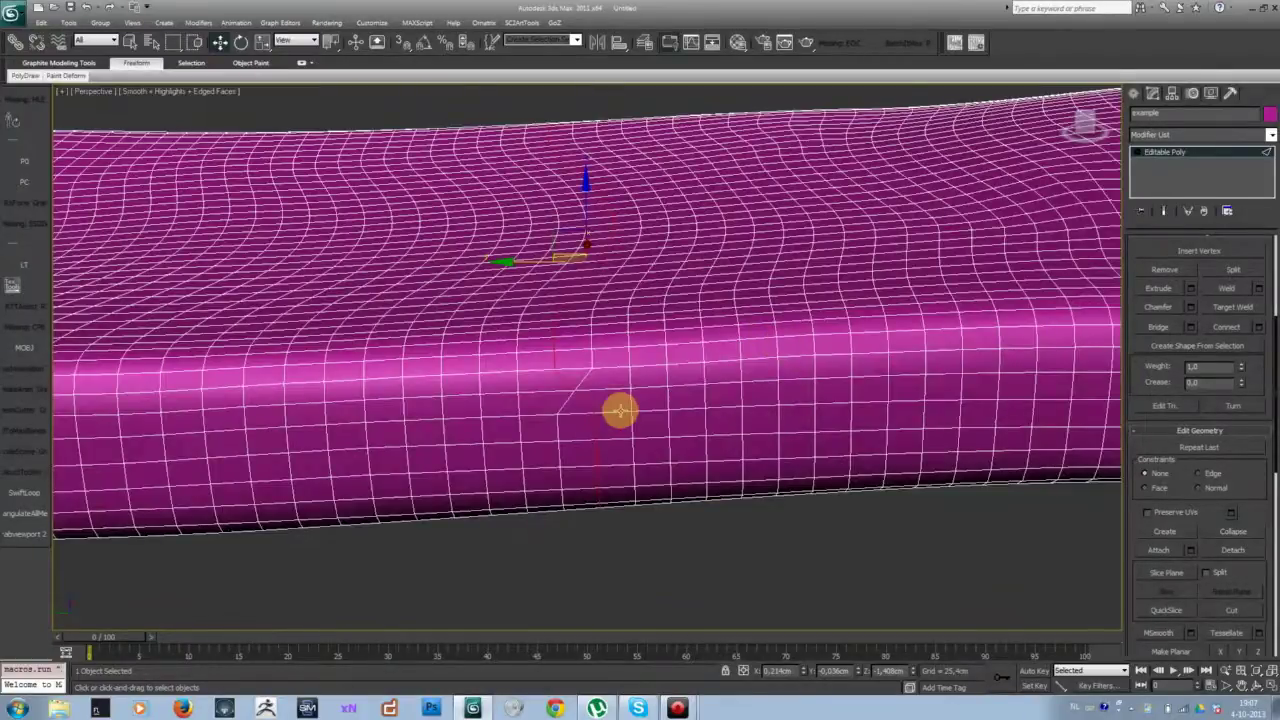
{"action": "left_click", "coordinate": [834, 404]}
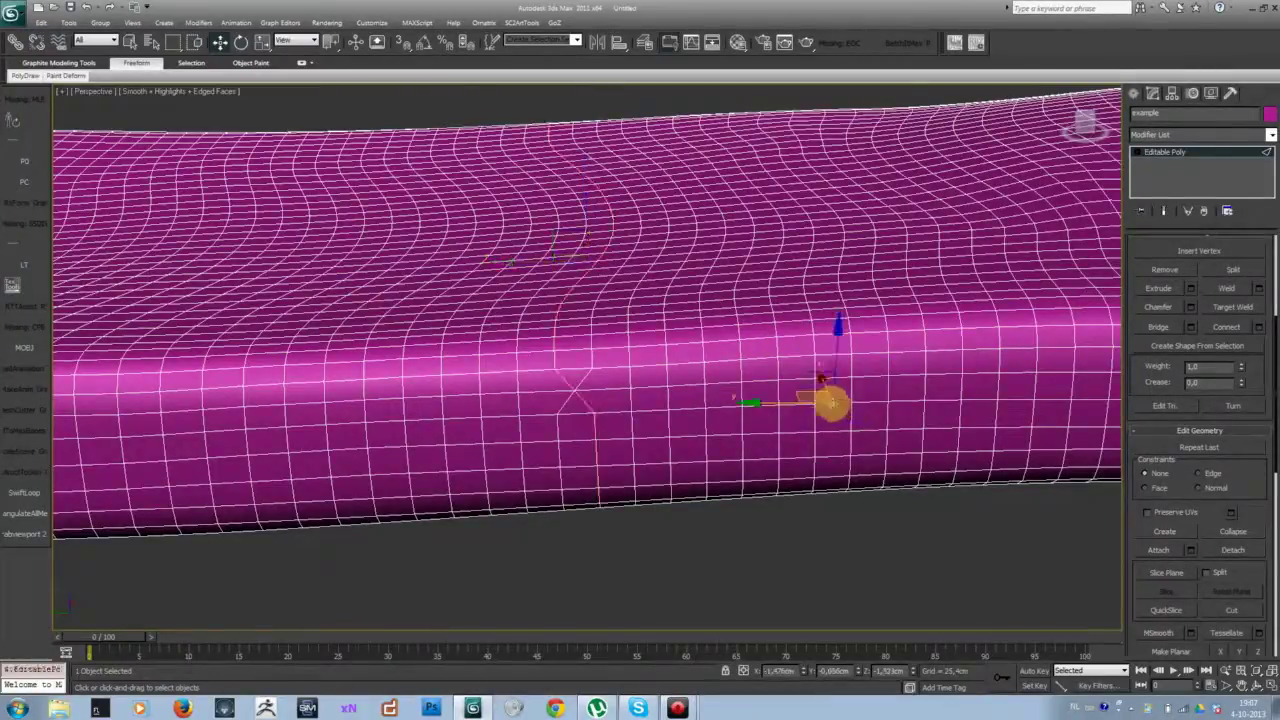
{"action": "left_click", "coordinate": [1235, 531]}
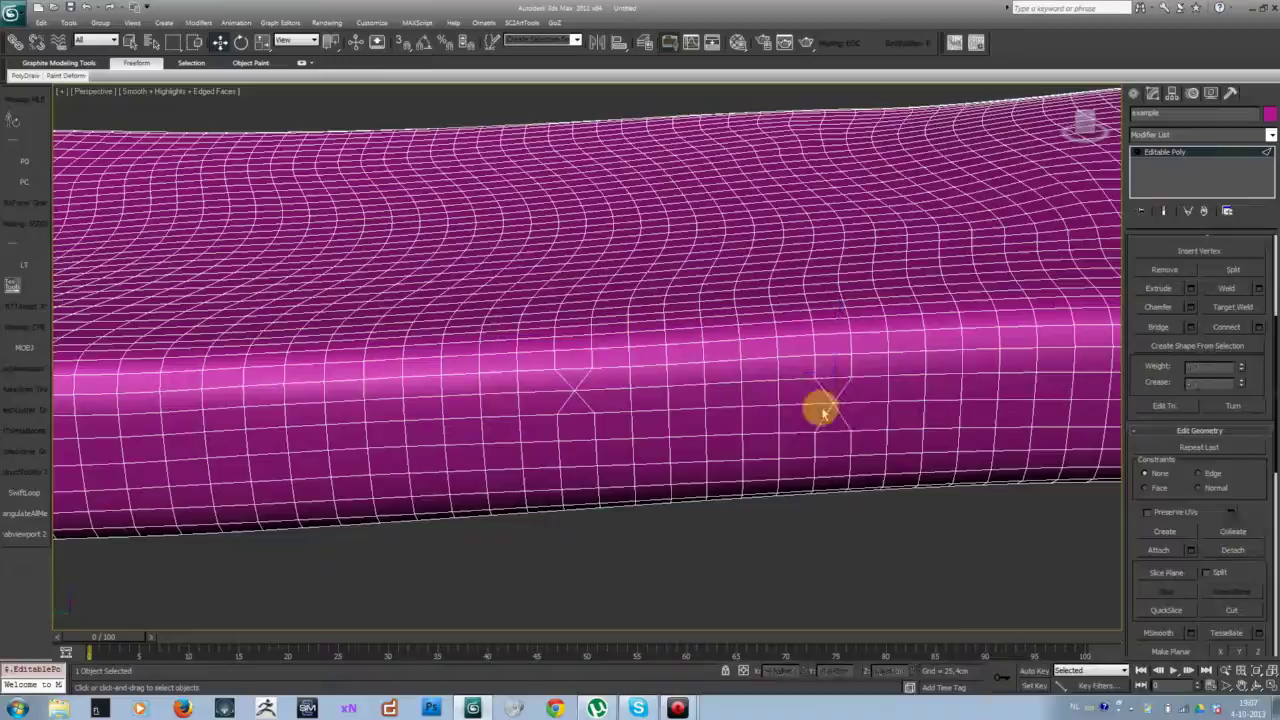
- Select the crosswise edge loops between the two collapsed points and remove them together with their vertices
{"action": "middle_click_drag", "start_coordinate": [820, 409], "coordinate": [800, 357], "text": "alt"}
{"action": "left_click", "coordinate": [621, 312]}
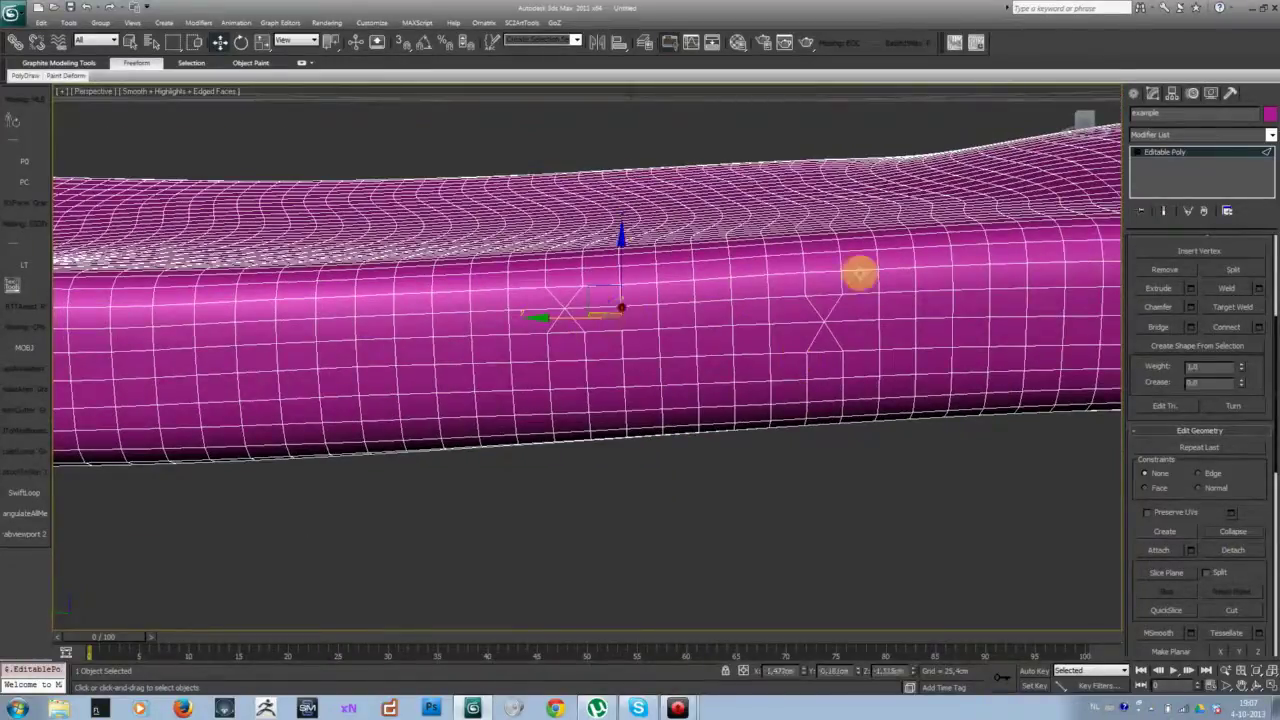
{"action": "key", "text": "alt+r"}
{"action": "key", "text": "alt+l"}
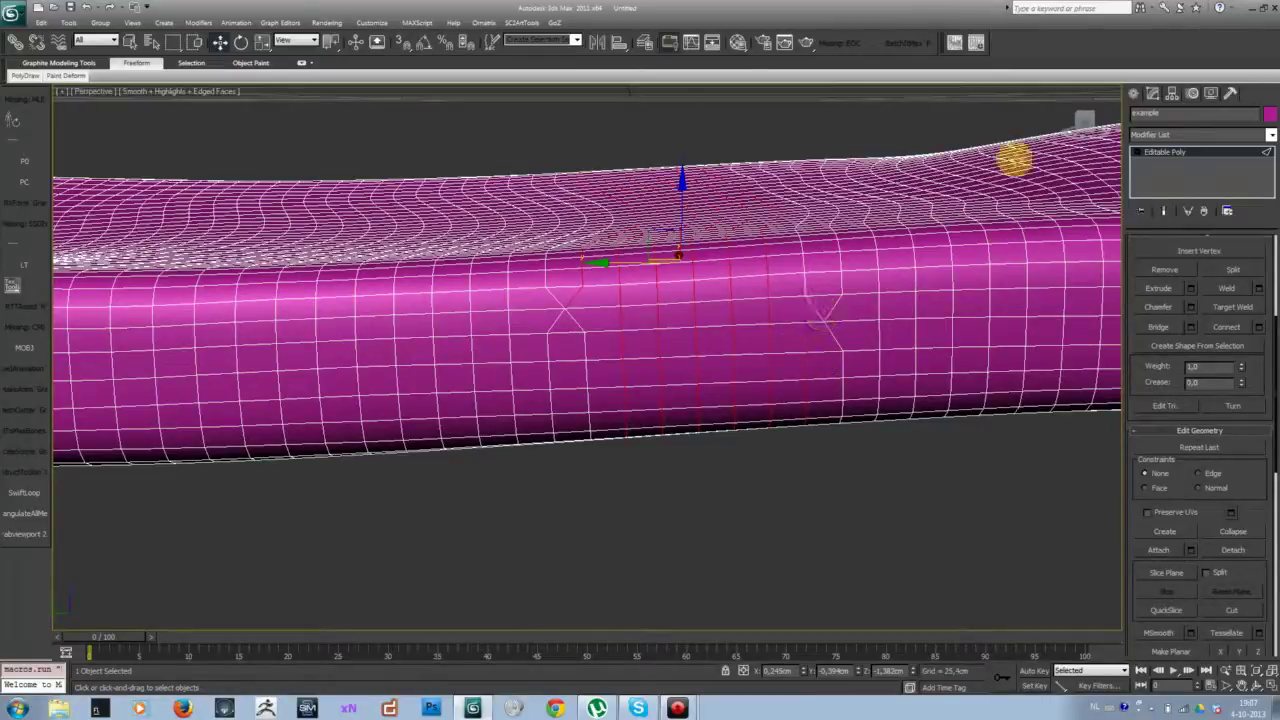
{"action": "key", "text": "ctrl+BackSpace"}
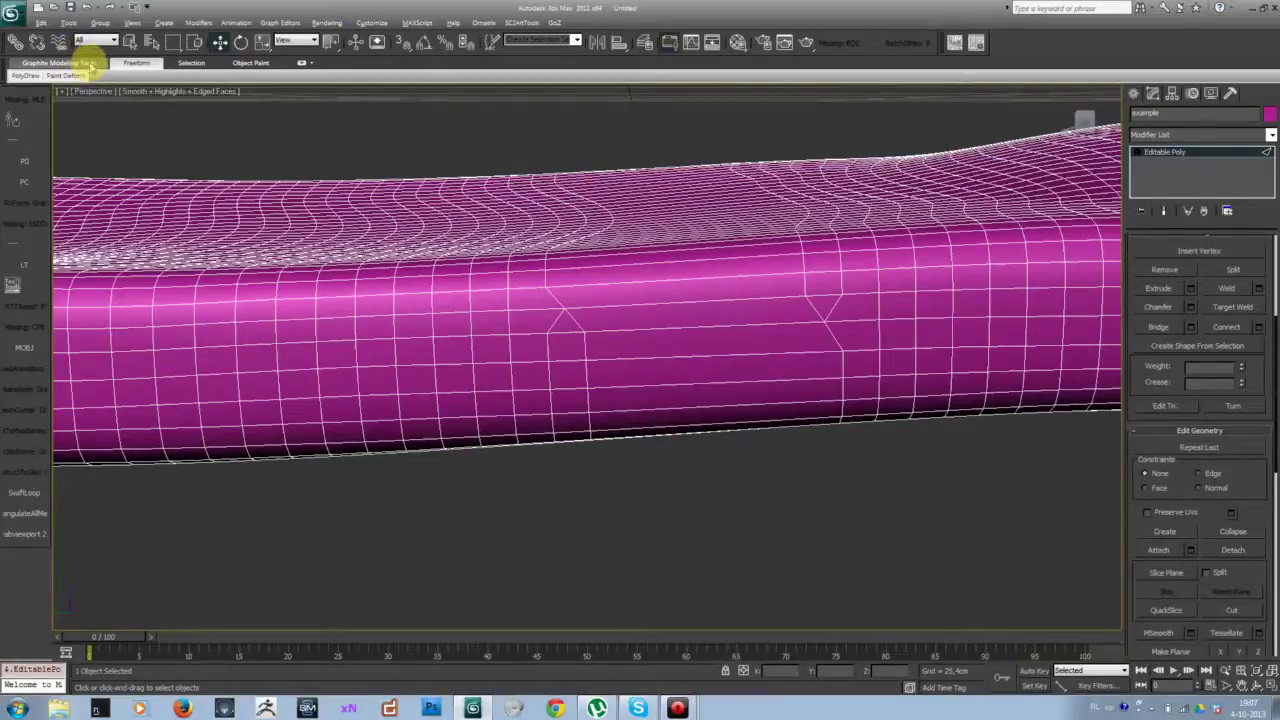
- Insert new crosswise edge loops with SwiftLoop, spaced across the cleared section between the two collapsed points
{"action": "left_click", "coordinate": [58, 63]}
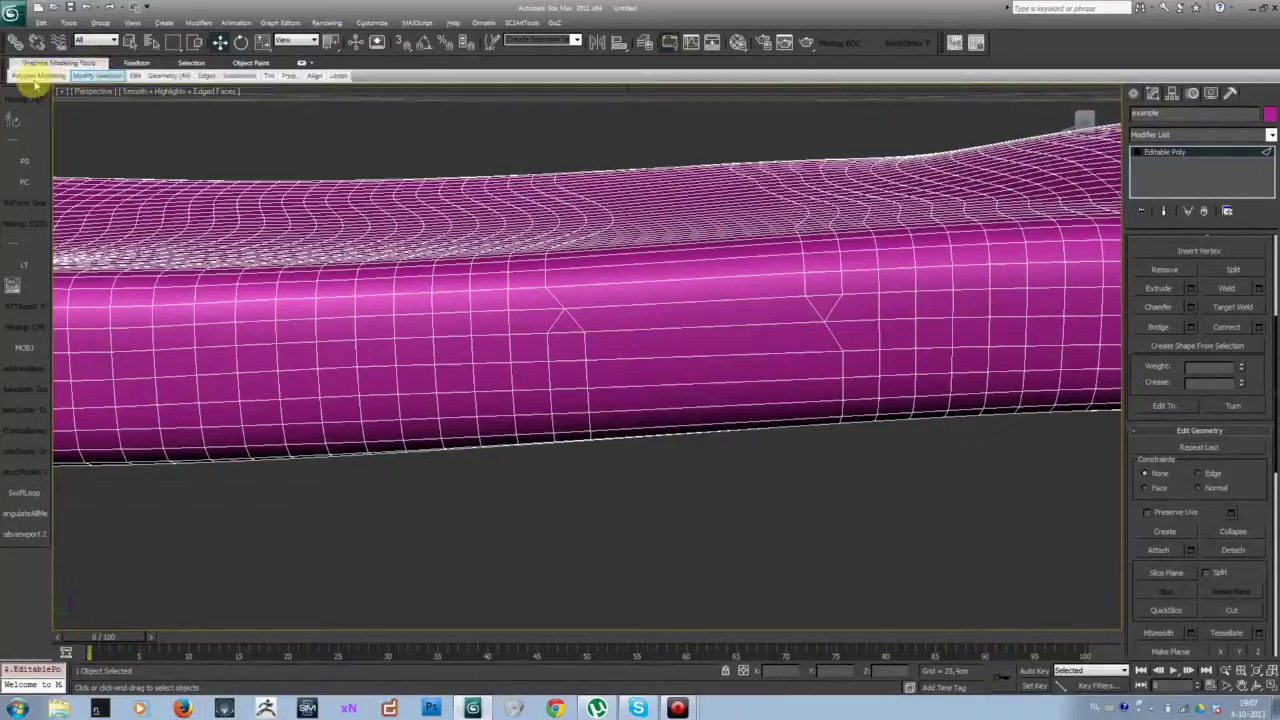
{"action": "left_click", "coordinate": [97, 76]}
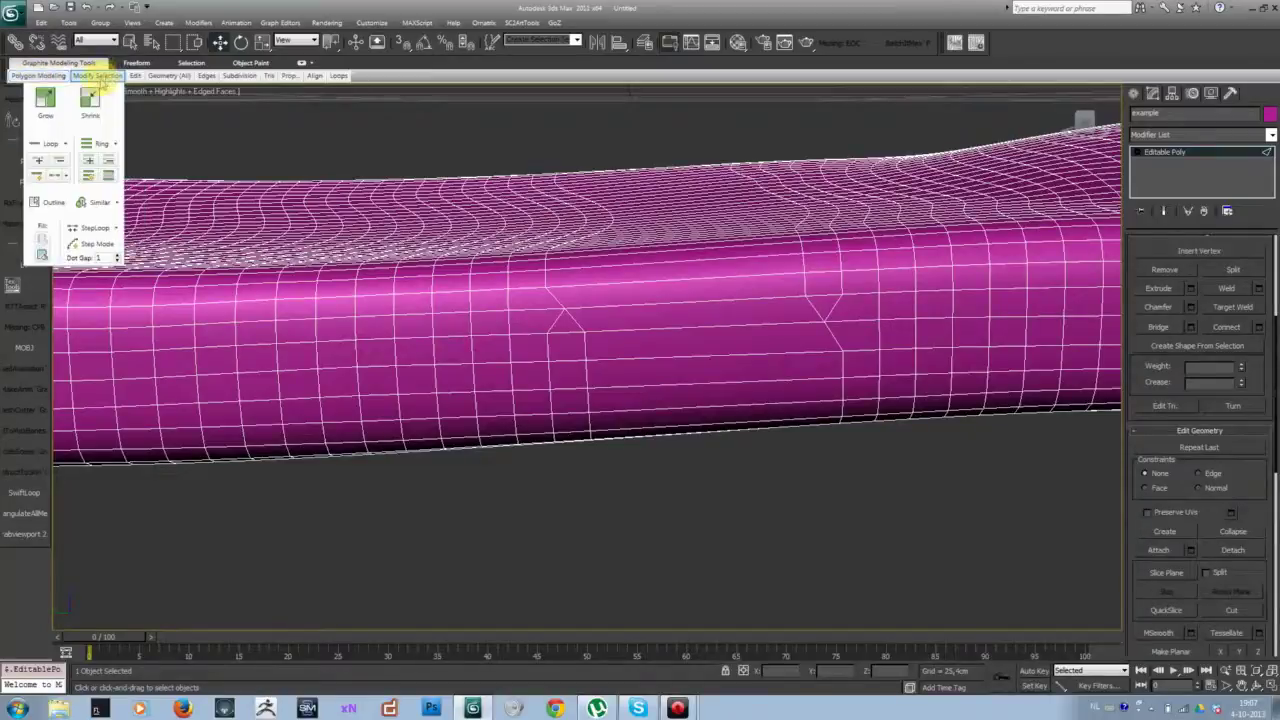
{"action": "mouse_move", "coordinate": [42, 79]}
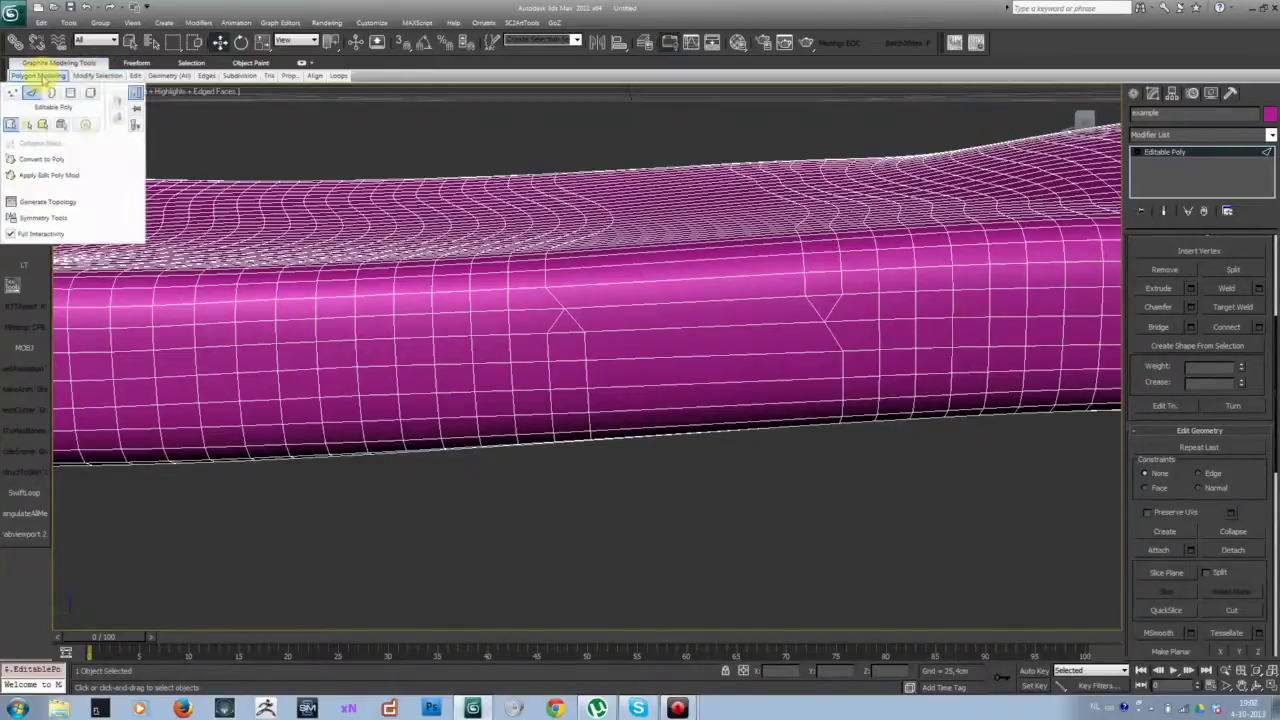
{"action": "mouse_move", "coordinate": [124, 79]}
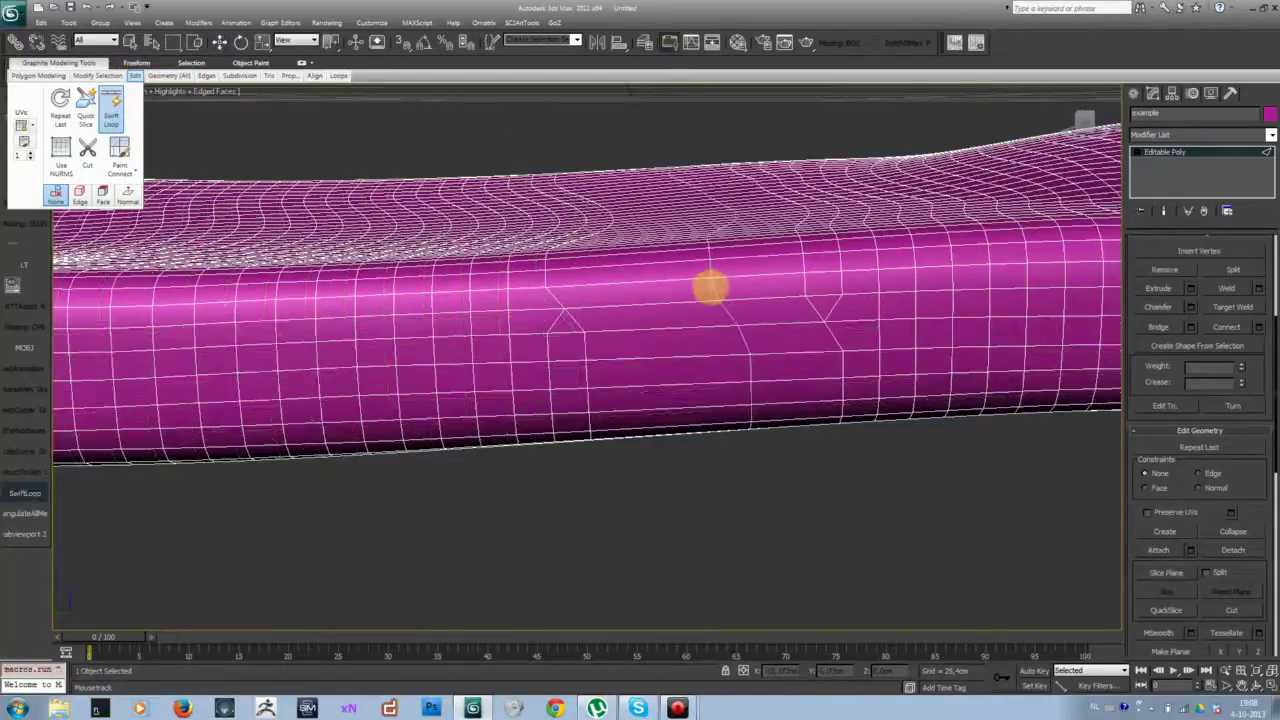
{"action": "mouse_move", "coordinate": [708, 286]}
{"action": "left_mouse_down"}
{"action": "mouse_move", "coordinate": [657, 266]}
{"action": "mouse_move", "coordinate": [722, 264]}
{"action": "mouse_move", "coordinate": [698, 293]}
{"action": "mouse_move", "coordinate": [768, 285]}
{"action": "mouse_move", "coordinate": [640, 300]}
{"action": "mouse_move", "coordinate": [623, 260]}
{"action": "mouse_move", "coordinate": [675, 282]}
{"action": "mouse_move", "coordinate": [525, 318]}
{"action": "mouse_move", "coordinate": [626, 300]}
{"action": "mouse_move", "coordinate": [606, 309]}
{"action": "mouse_move", "coordinate": [640, 191]}
{"action": "mouse_move", "coordinate": [874, 177]}
{"action": "mouse_move", "coordinate": [1011, 200]}
{"action": "mouse_move", "coordinate": [763, 305]}
{"action": "mouse_move", "coordinate": [820, 280]}
{"action": "mouse_move", "coordinate": [777, 277]}
{"action": "mouse_move", "coordinate": [729, 309]}
{"action": "mouse_move", "coordinate": [713, 271]}
{"action": "mouse_move", "coordinate": [546, 271]}
{"action": "mouse_move", "coordinate": [963, 180]}
{"action": "mouse_move", "coordinate": [271, 263]}
{"action": "mouse_move", "coordinate": [668, 266]}
{"action": "mouse_move", "coordinate": [683, 246]}
{"action": "left_mouse_up"}
{"action": "left_click", "coordinate": [220, 42]}
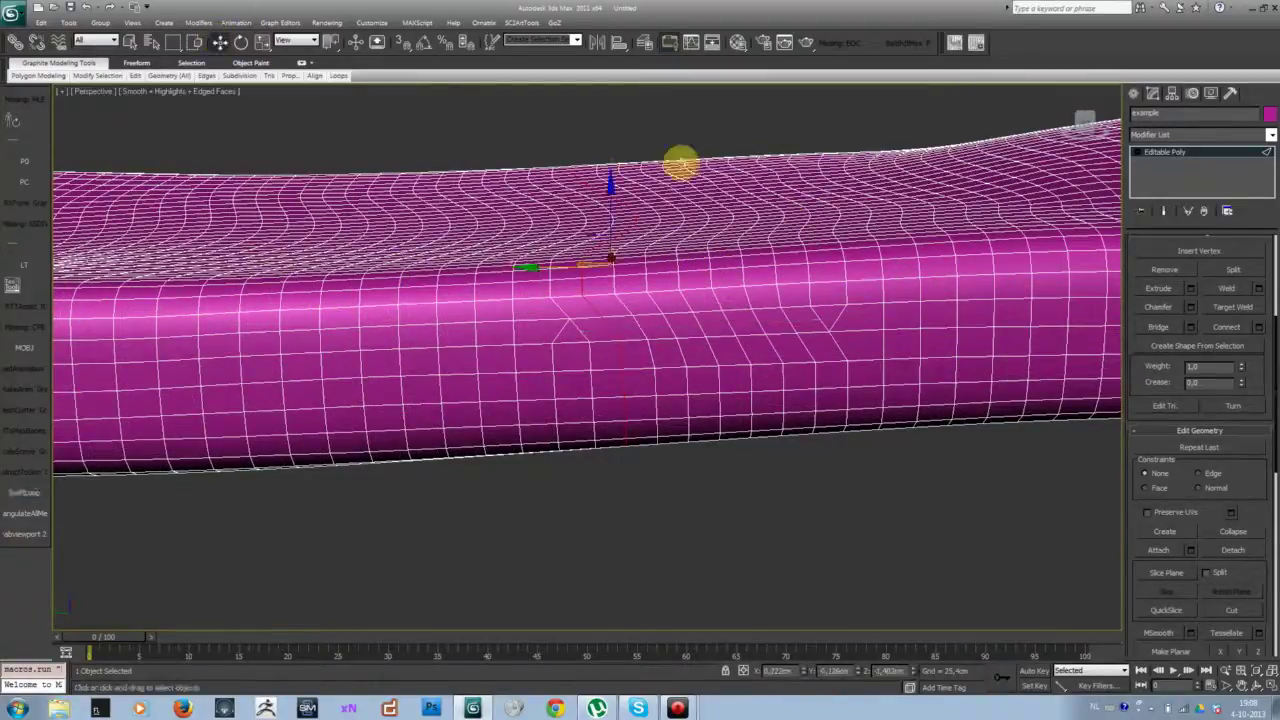
- Test loop selections on the slanted edges of the new crosswise loops in the rebuilt section
{"action": "left_click", "coordinate": [626, 301]}
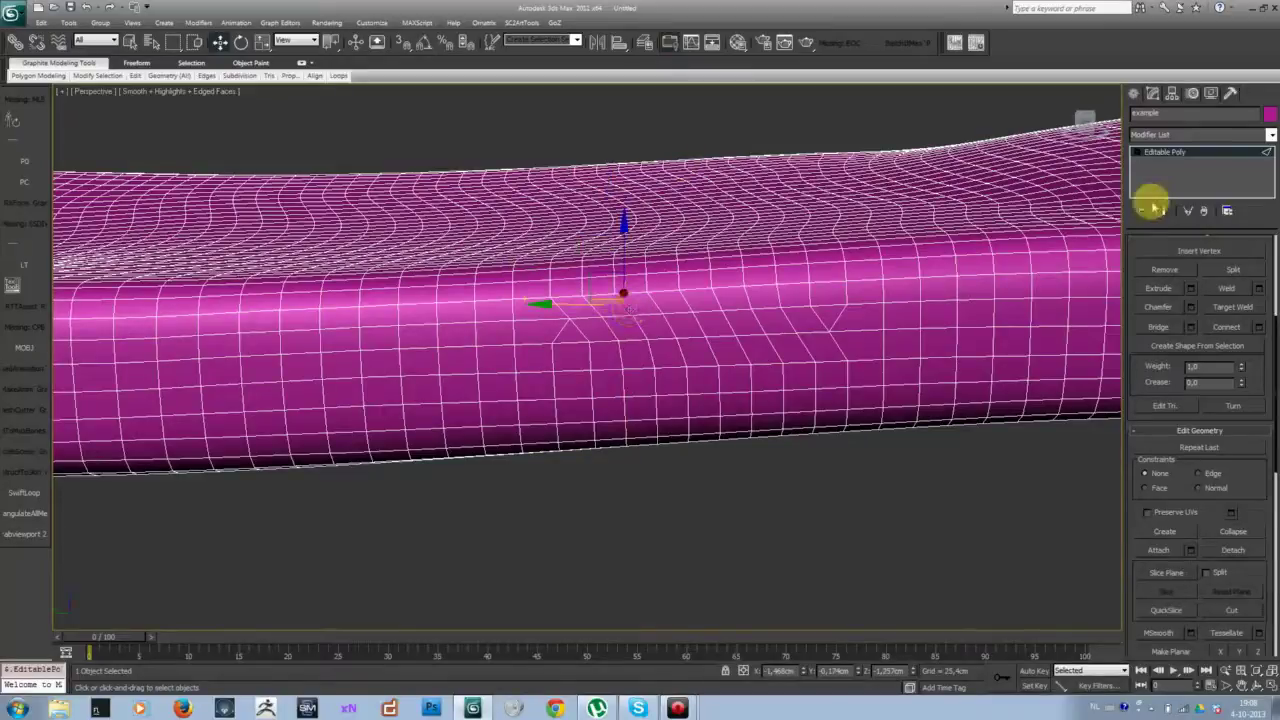
{"action": "key", "text": "alt+l"}
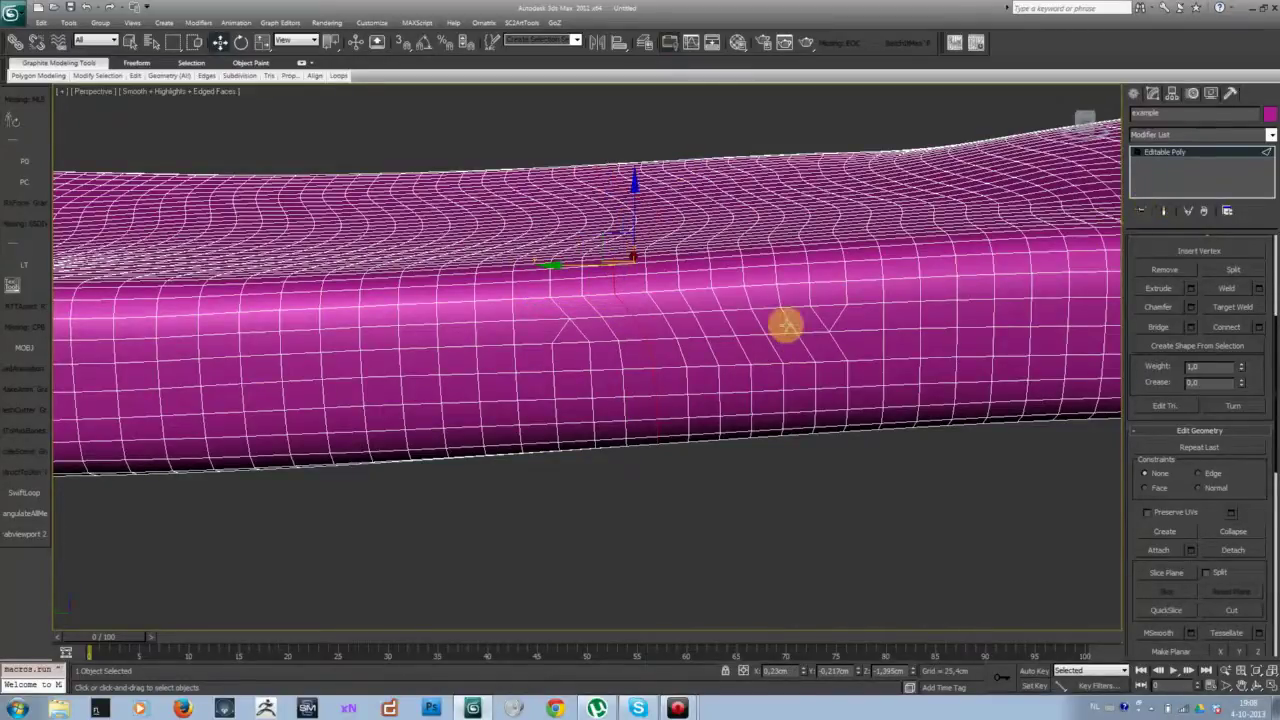
{"action": "left_click", "coordinate": [786, 324]}
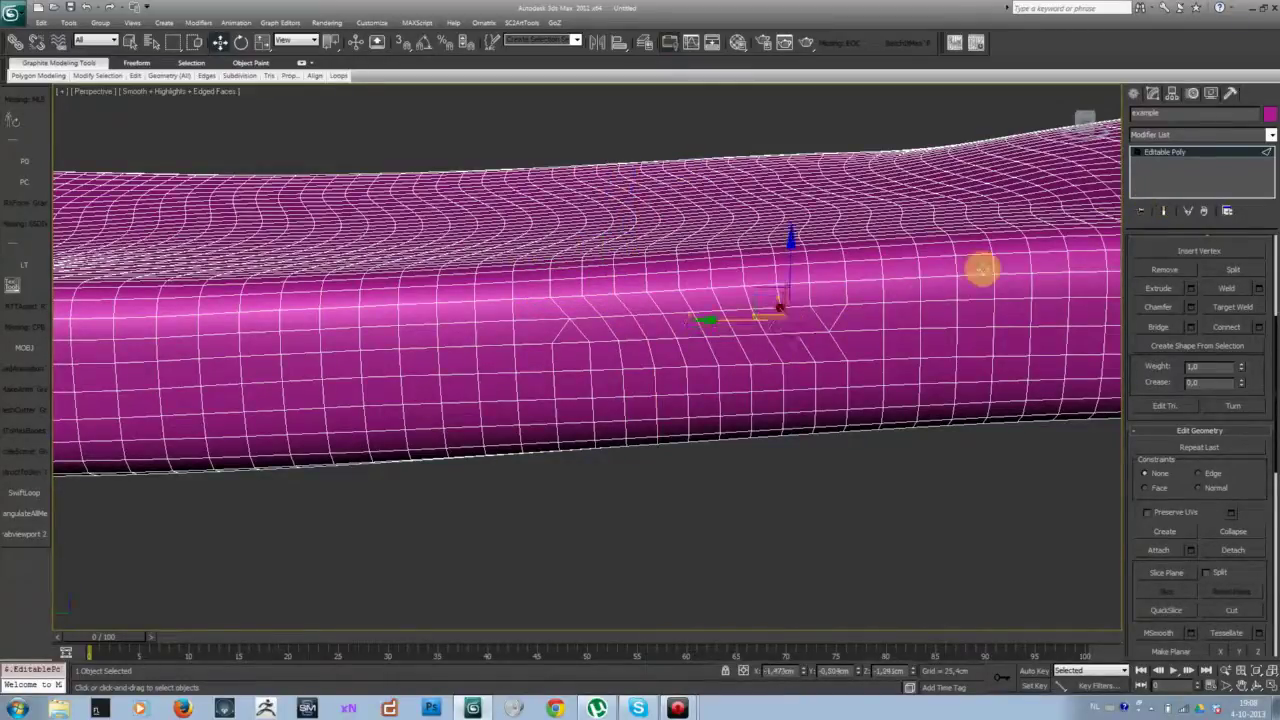
{"action": "key", "text": "ctrl+z"}
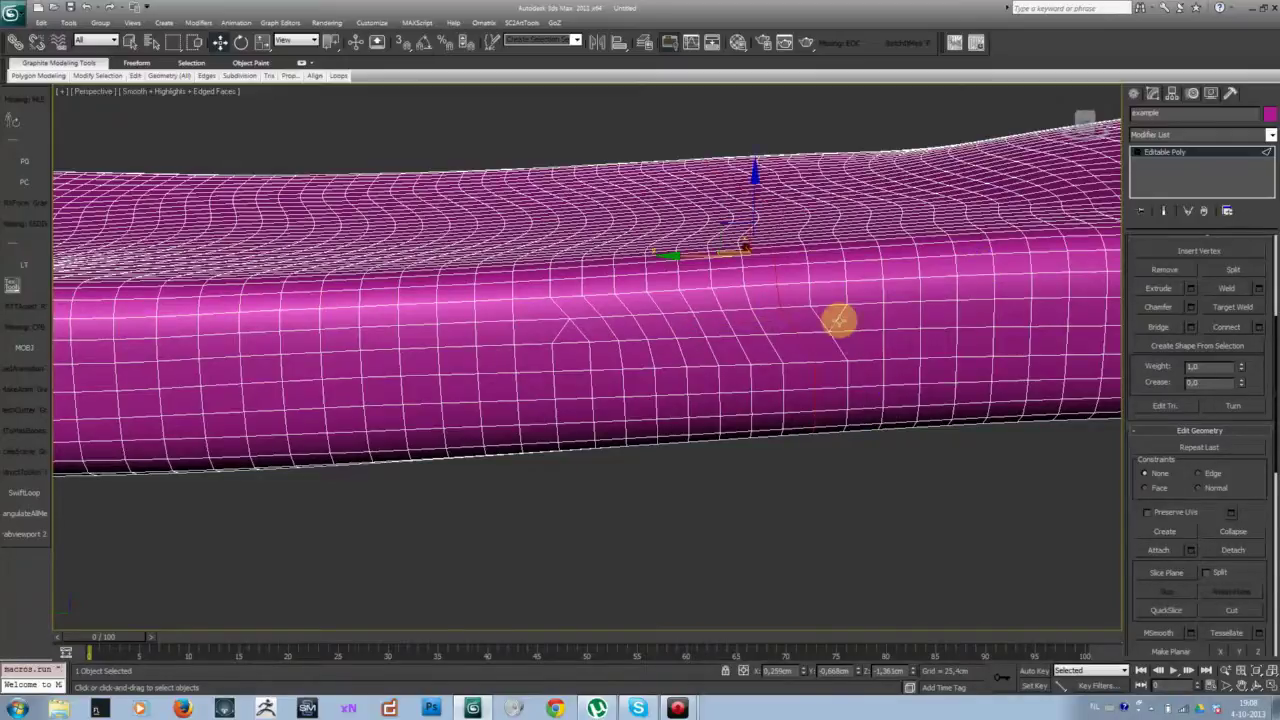
- Collapse a vertical edge on the slab's front side, several columns beyond the rebuilt section
{"action": "middle_click_drag", "start_coordinate": [891, 317], "coordinate": [591, 374], "text": "alt"}
{"action": "scroll", "coordinate": [592, 375], "scroll_direction": "up", "scroll_amount": 2}
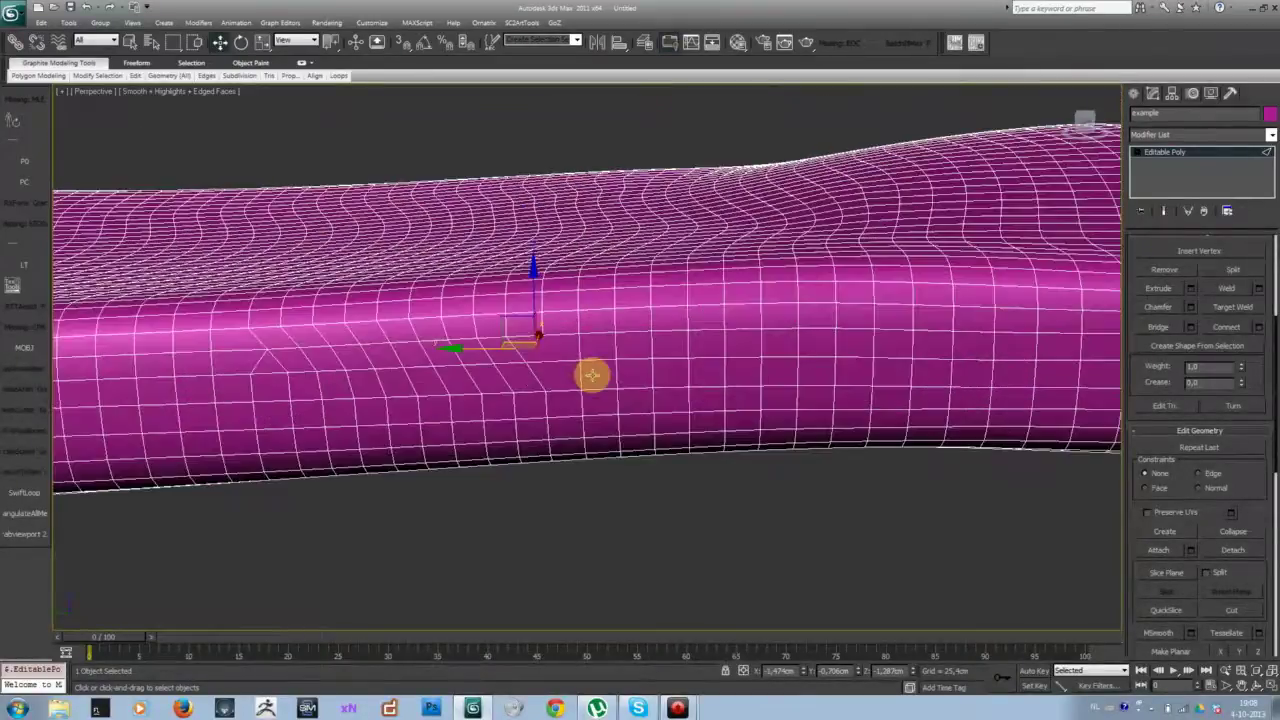
{"action": "scroll", "coordinate": [600, 375], "scroll_direction": "down", "scroll_amount": 2}
{"action": "scroll", "coordinate": [683, 354], "scroll_direction": "up", "scroll_amount": 2}
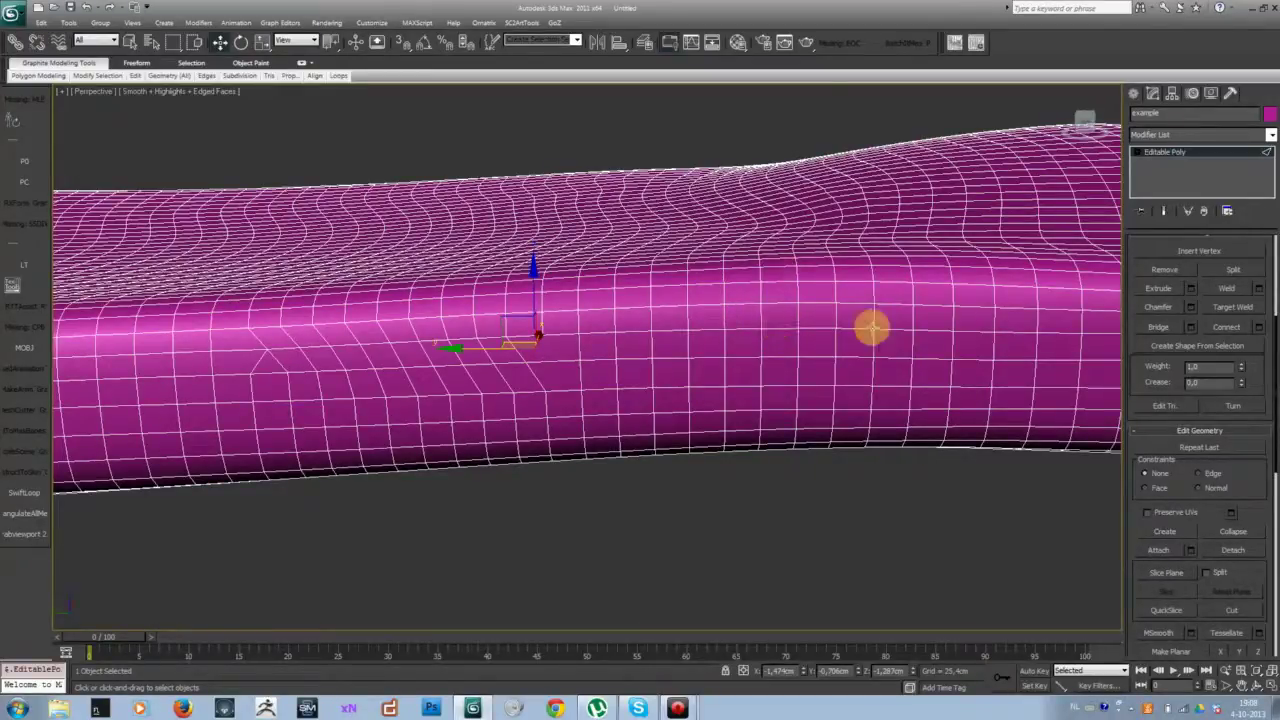
{"action": "middle_click_drag", "start_coordinate": [860, 324], "coordinate": [854, 331], "text": "alt"}
{"action": "middle_click_drag", "start_coordinate": [706, 283], "coordinate": [940, 283], "text": "alt"}
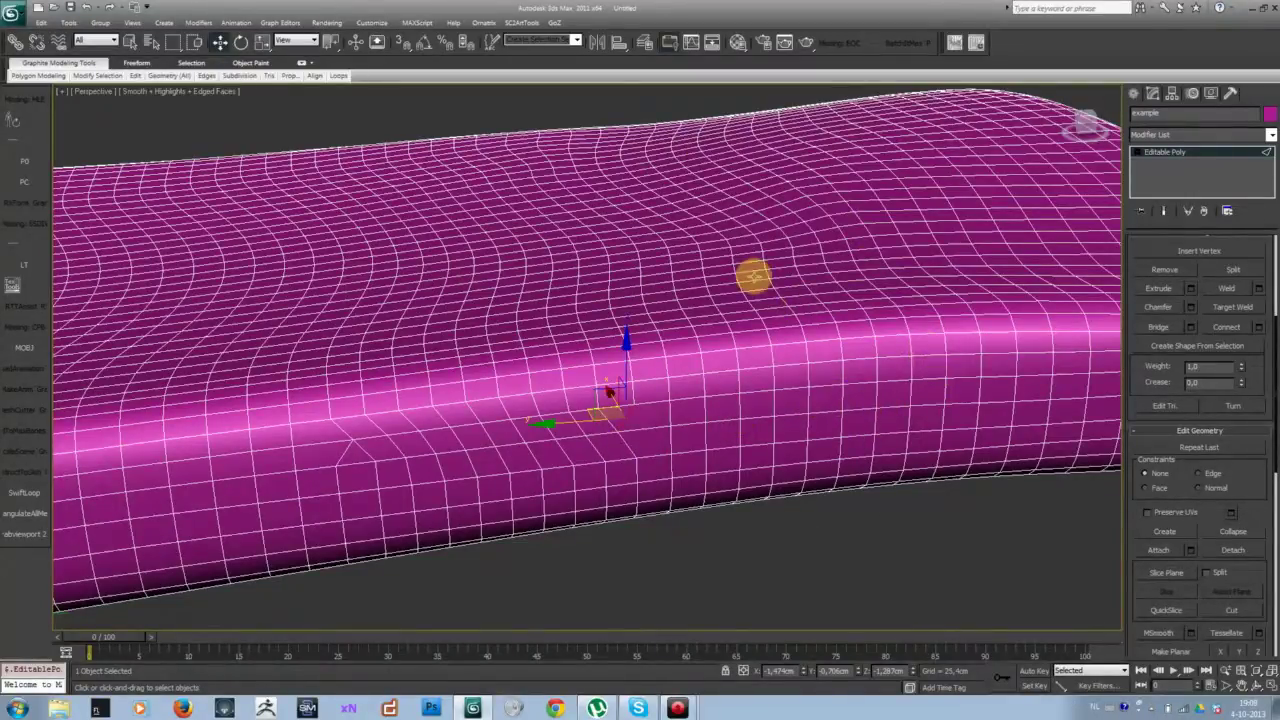
{"action": "middle_click_drag", "start_coordinate": [824, 482], "coordinate": [748, 390], "text": "alt"}
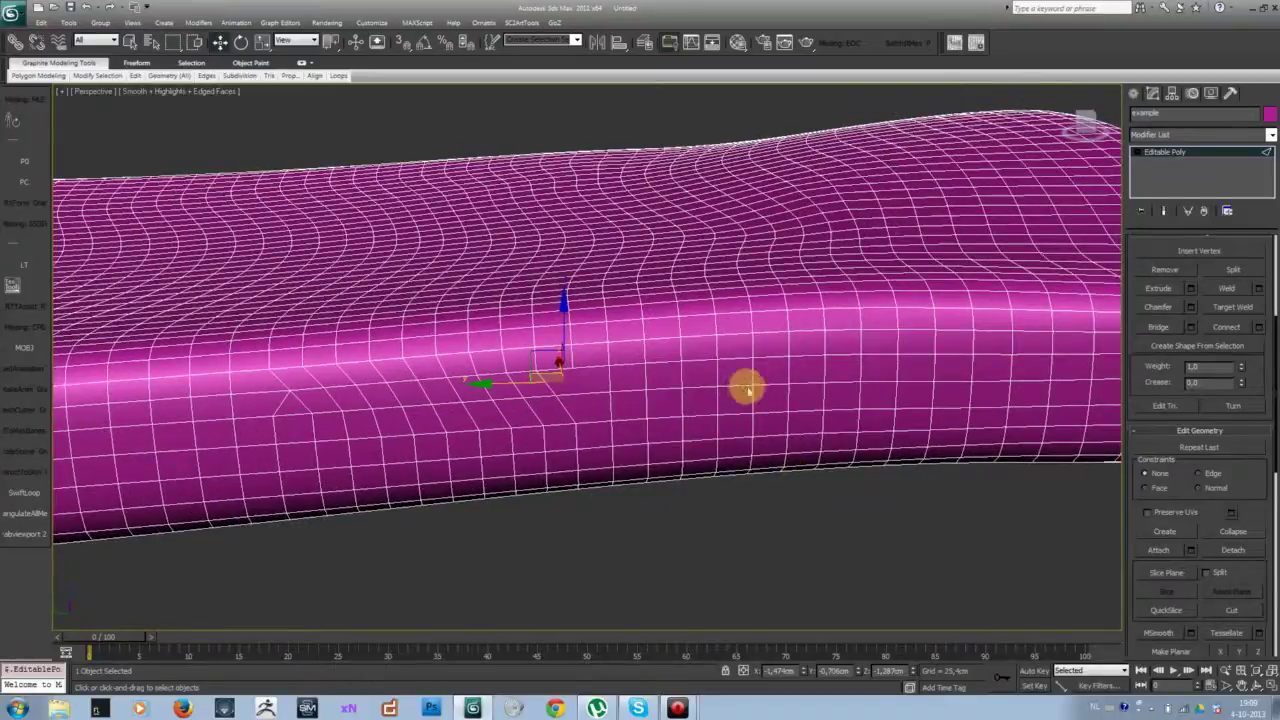
{"action": "left_click", "coordinate": [722, 342]}
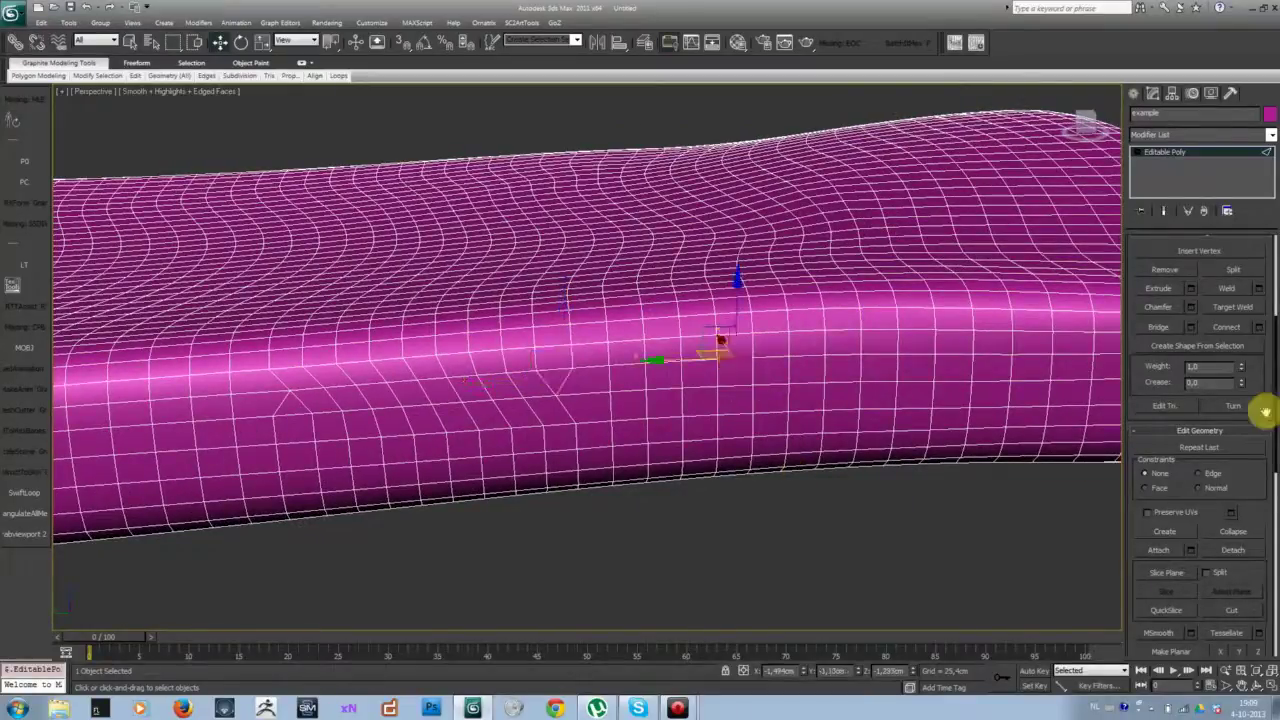
{"action": "left_click", "coordinate": [1236, 533]}
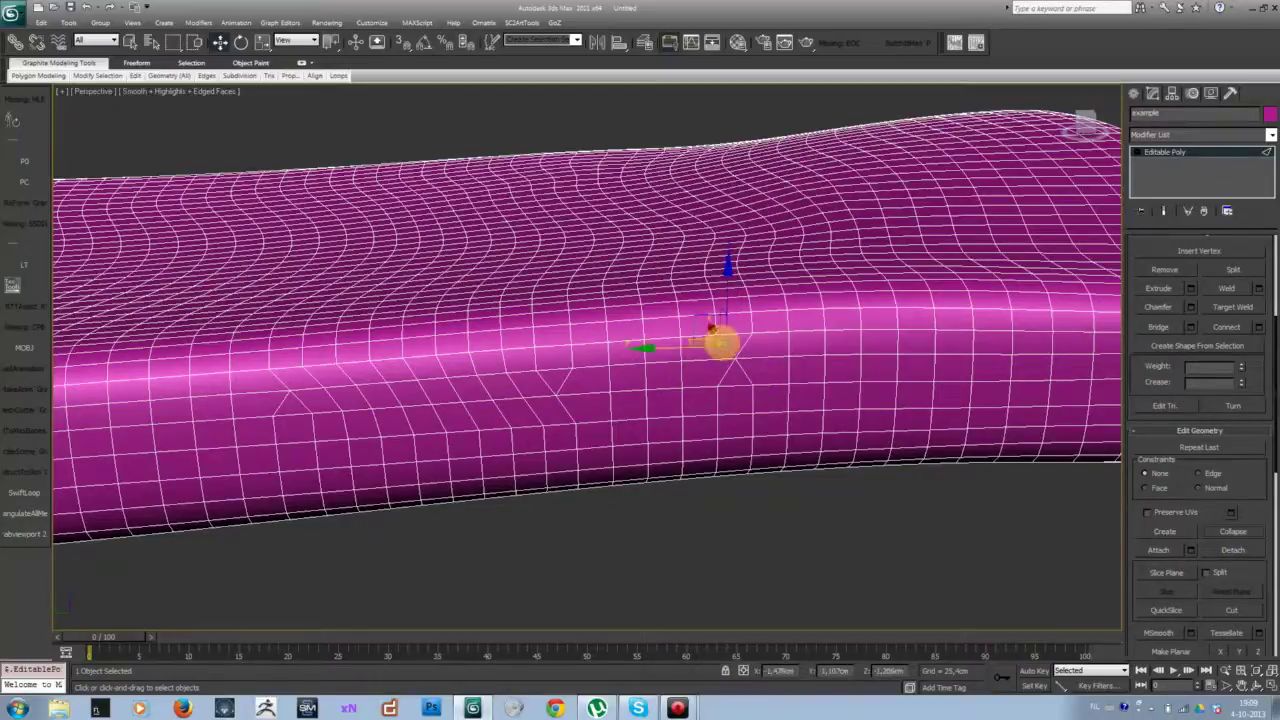
- Select the crosswise edge loops between the rebuilt section and the newly collapsed point and remove them with their vertices
{"action": "key", "text": "alt+l"}
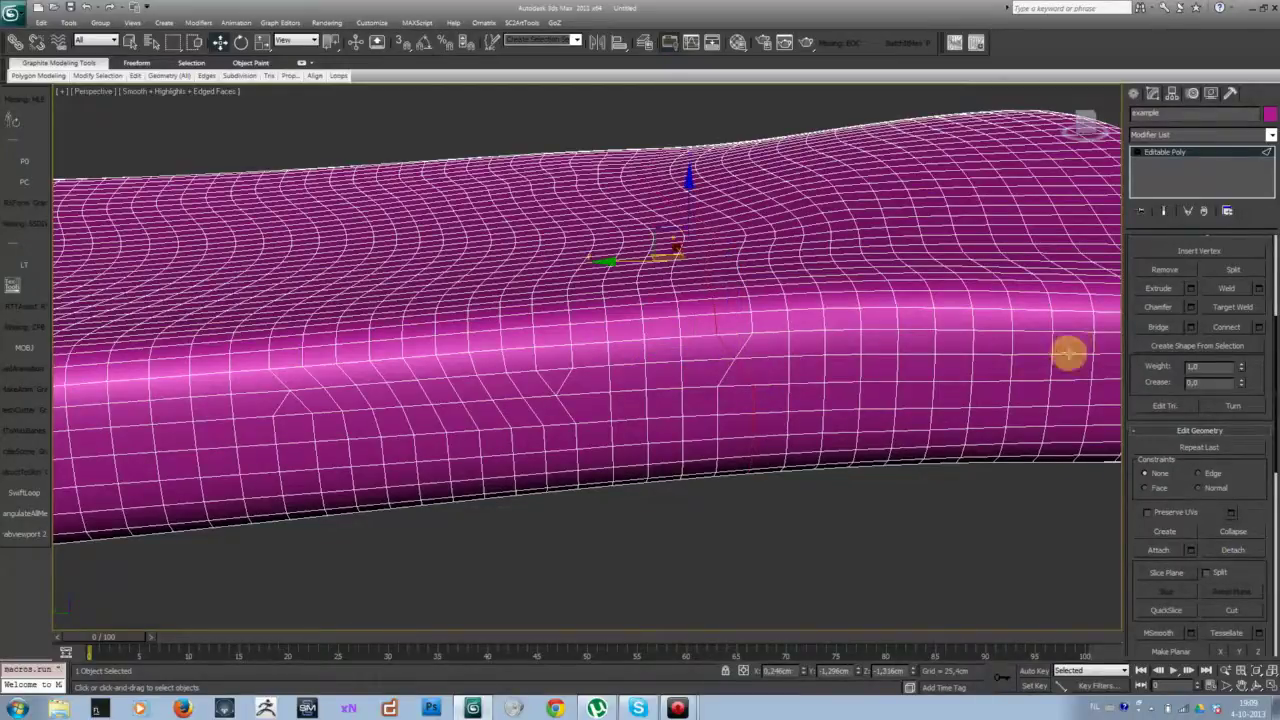
{"action": "left_click", "coordinate": [609, 354]}
{"action": "key", "text": "alt+r"}
{"action": "key", "text": "alt+l"}
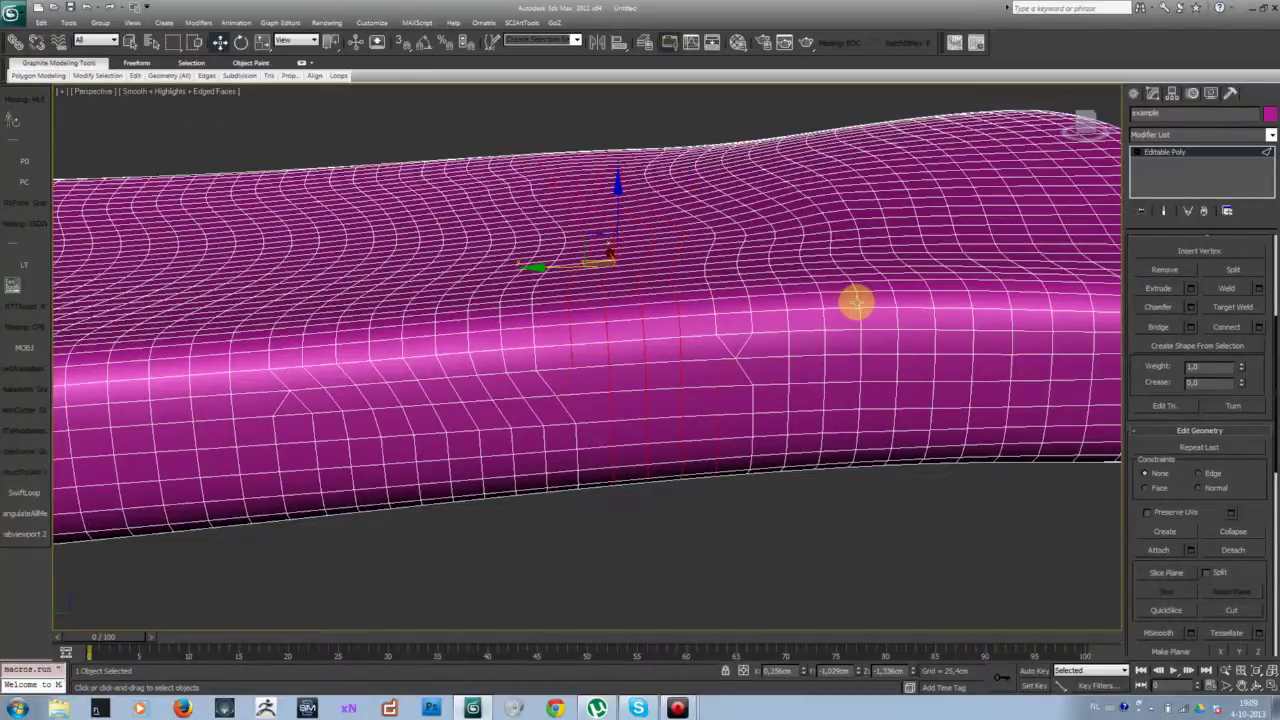
{"action": "left_click", "coordinate": [856, 303]}
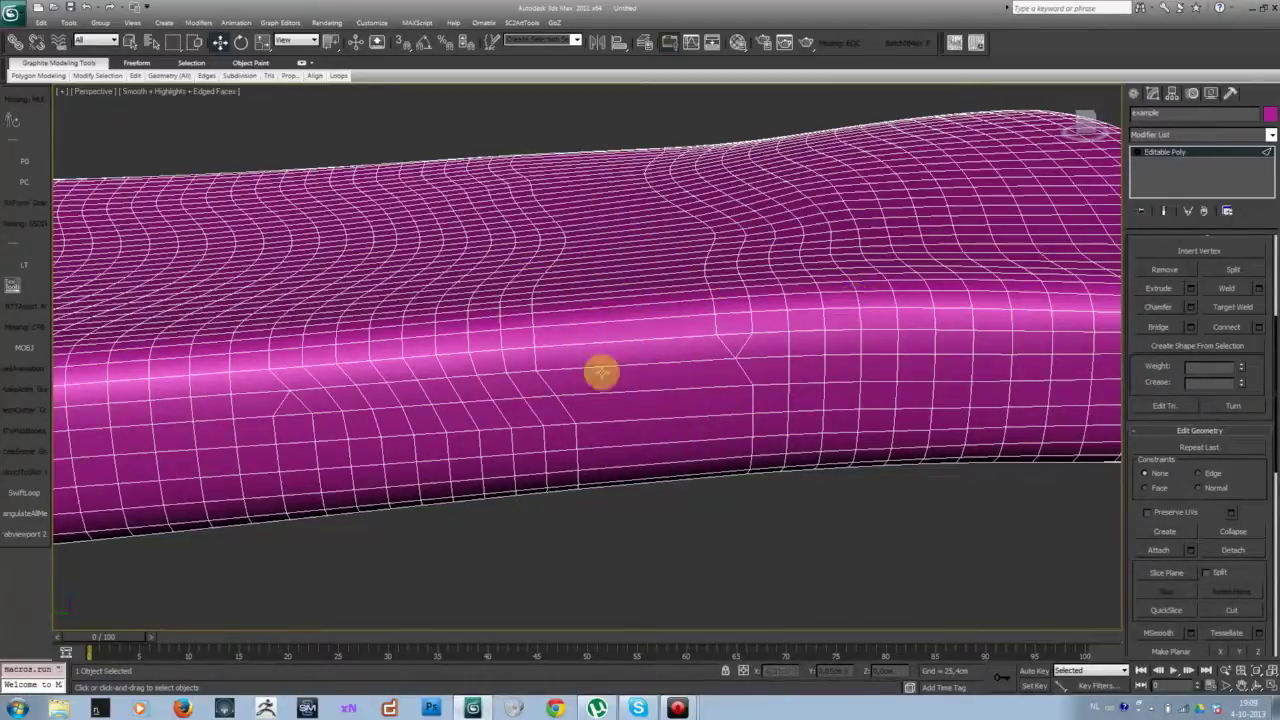
- Insert fewer, evenly spaced crosswise loops with SwiftLoop in the gap before the third collapsed point
{"action": "mouse_move", "coordinate": [135, 76]}
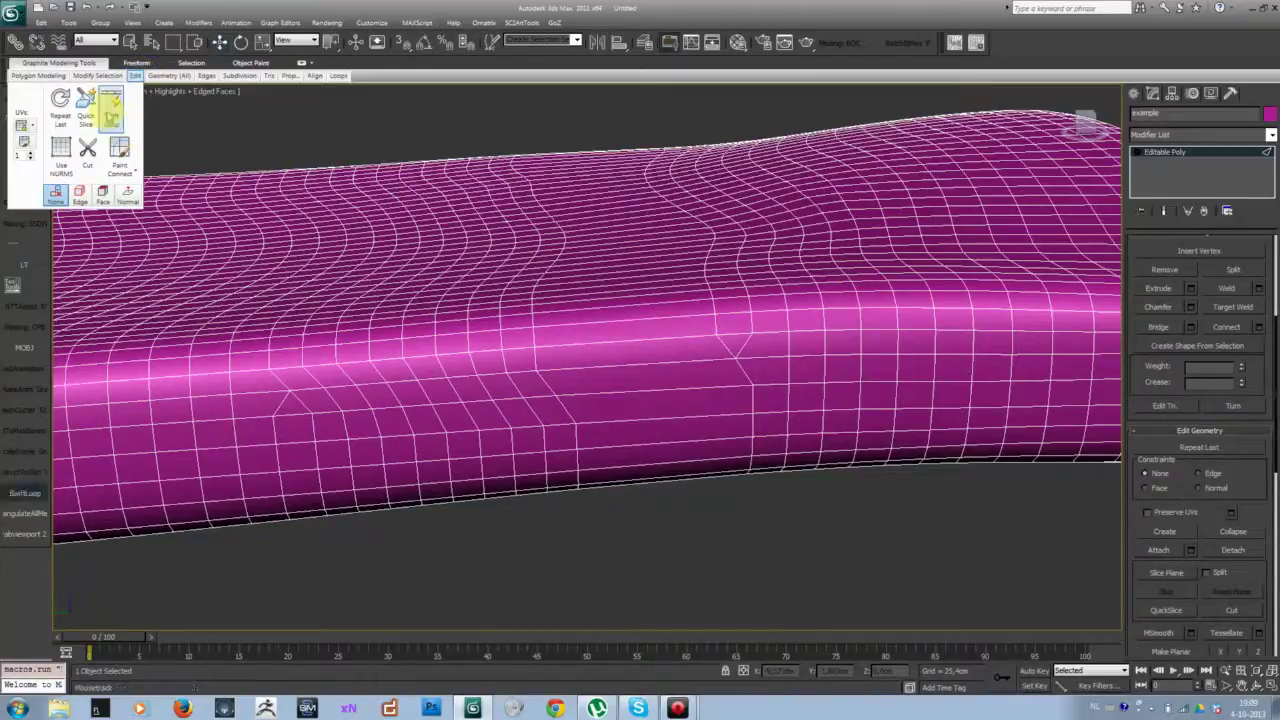
{"action": "left_click", "coordinate": [110, 108]}
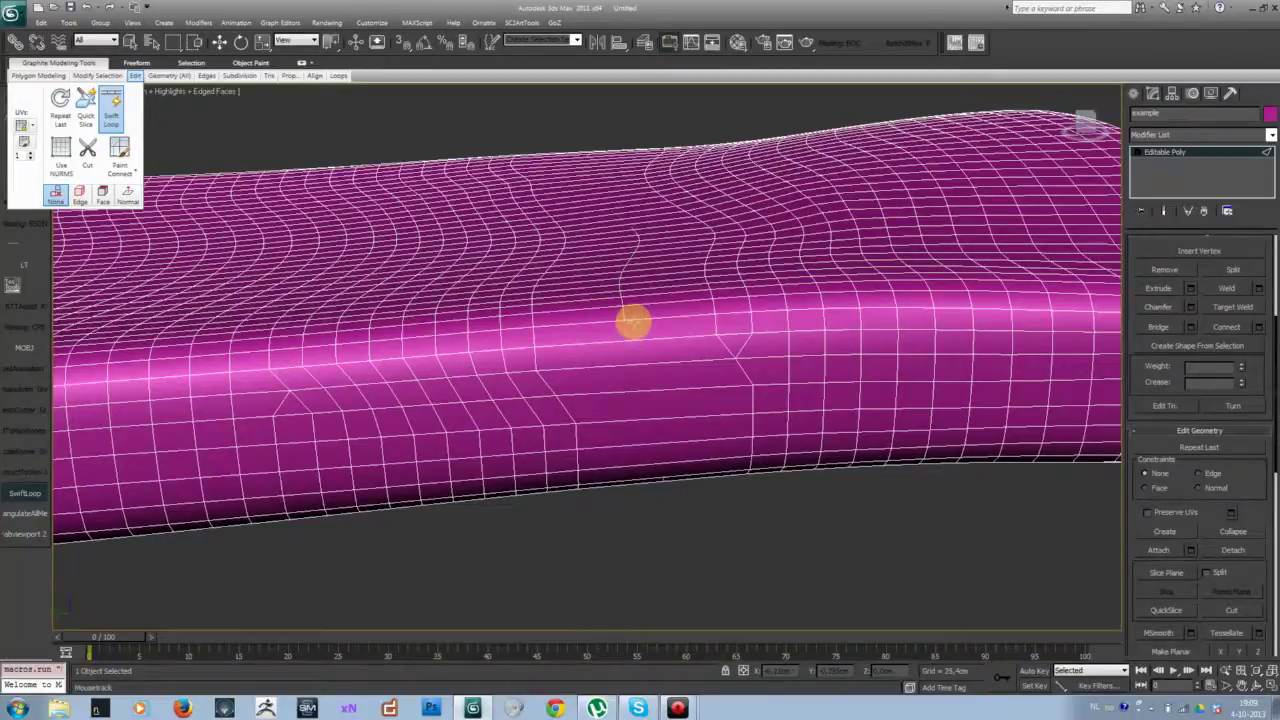
{"action": "left_click", "coordinate": [620, 328]}
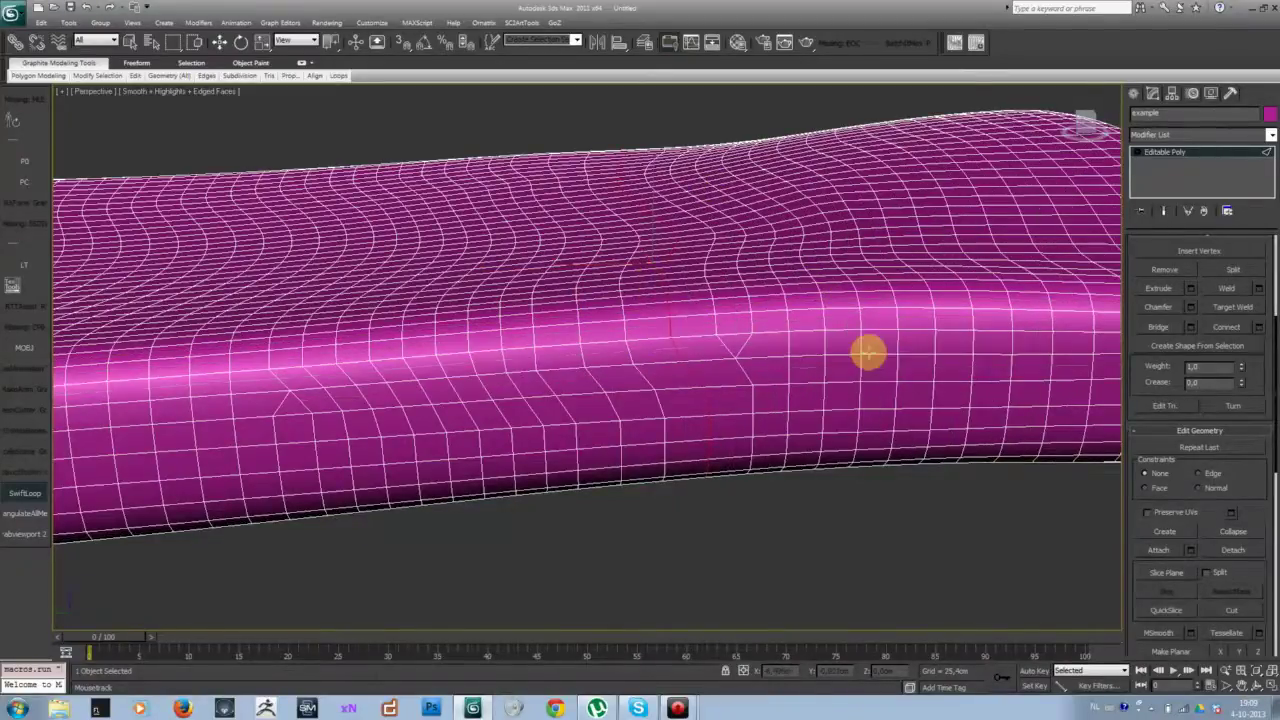
{"action": "middle_click_drag", "start_coordinate": [868, 352], "coordinate": [847, 352], "text": "alt"}
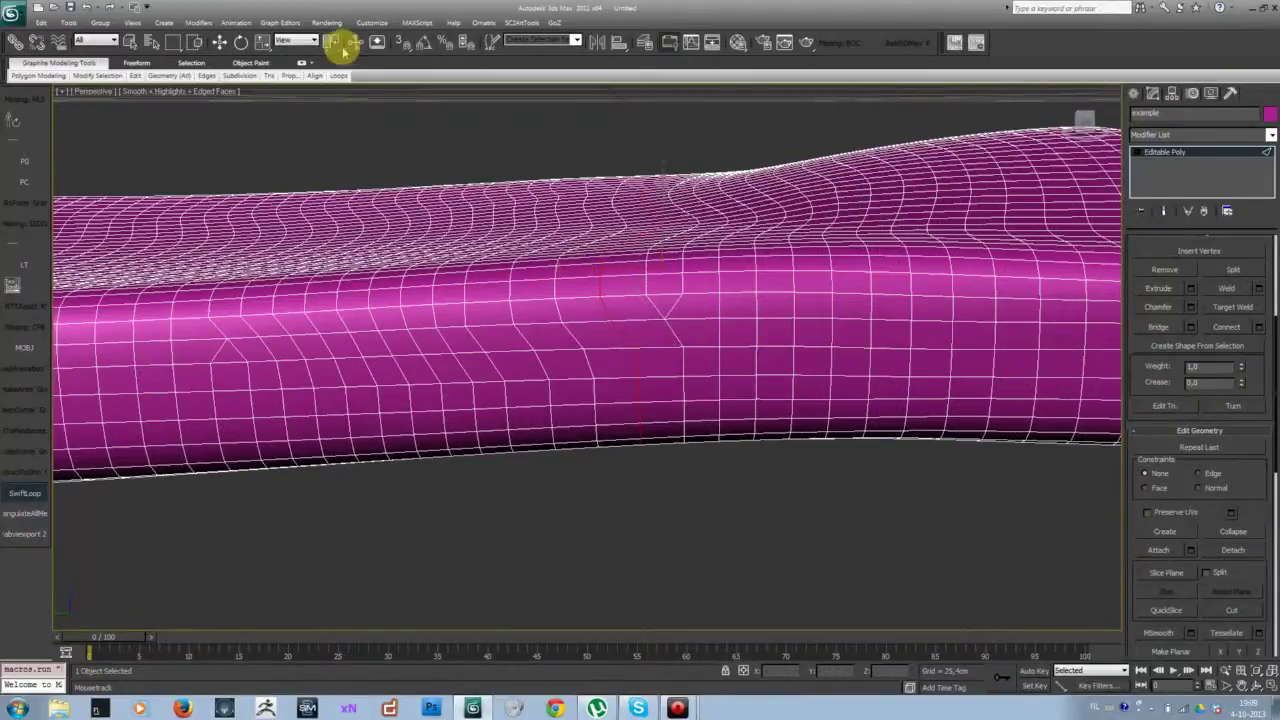
{"action": "left_click", "coordinate": [222, 41]}
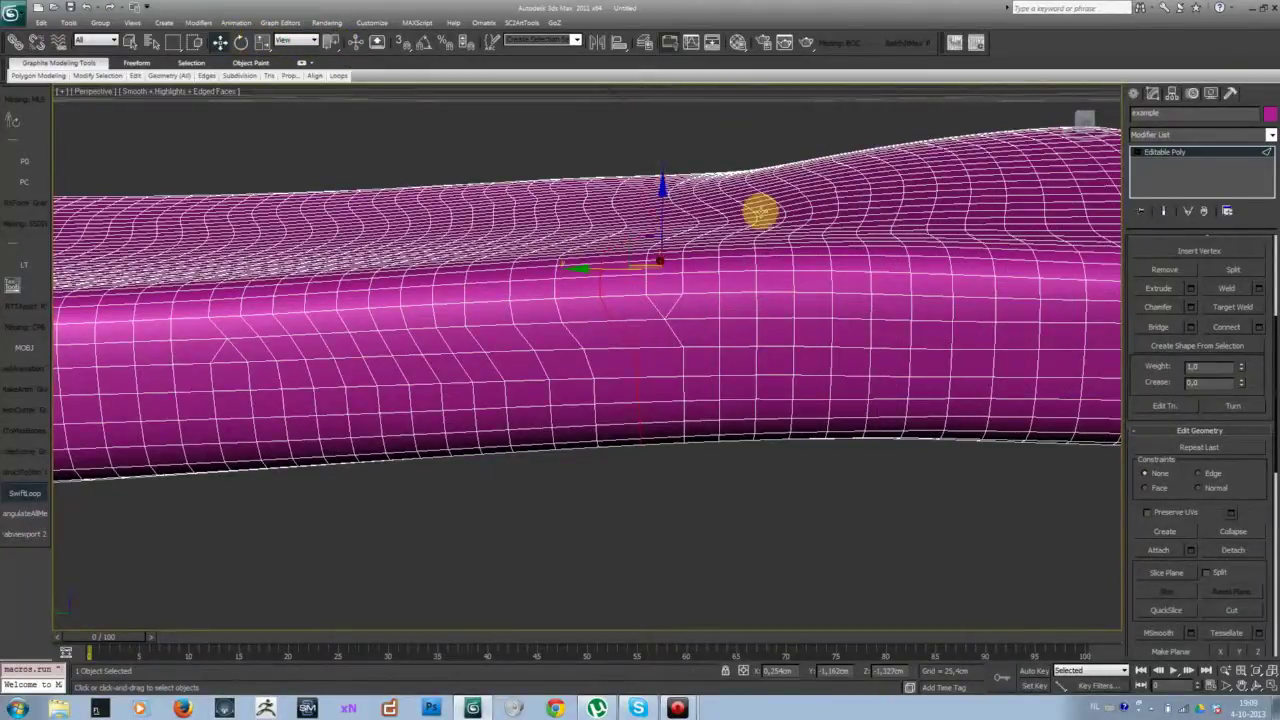
- Collapse another vertical edge on the front side, several columns farther toward the slab's raised end
{"action": "middle_click_drag", "start_coordinate": [757, 209], "coordinate": [580, 237], "text": "alt"}
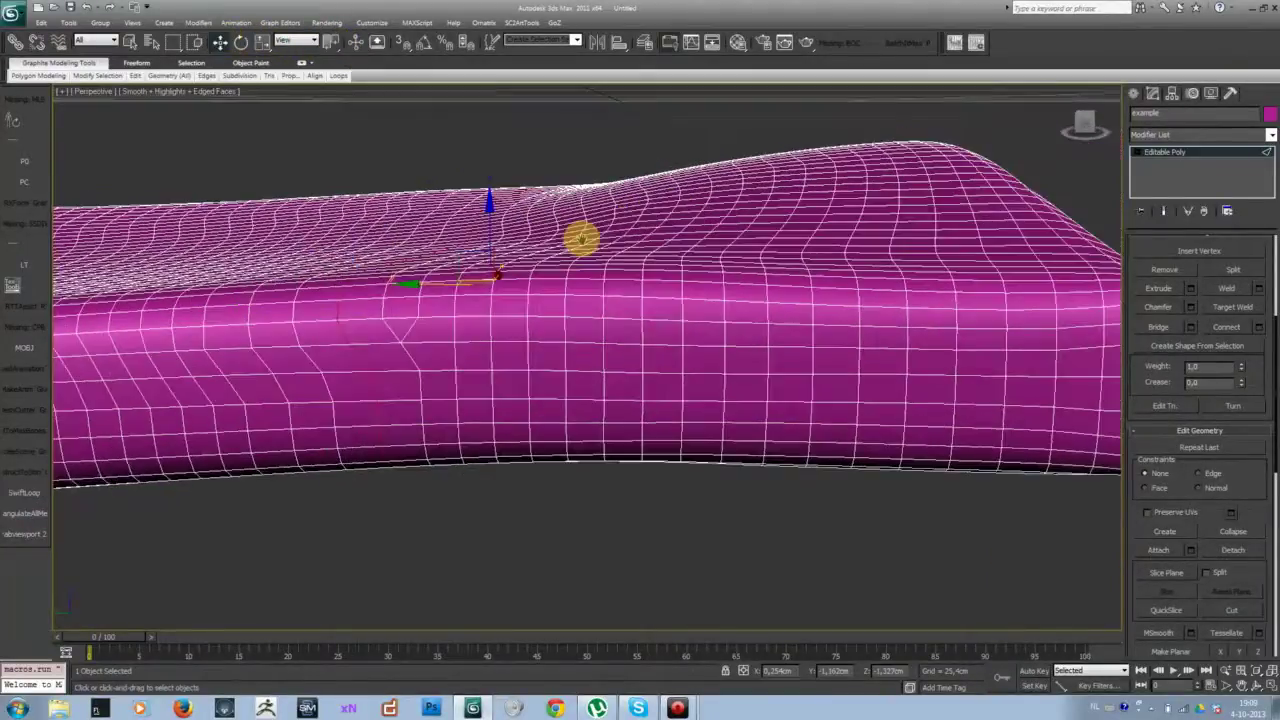
{"action": "left_click", "coordinate": [628, 345]}
{"action": "left_click", "coordinate": [1233, 531]}
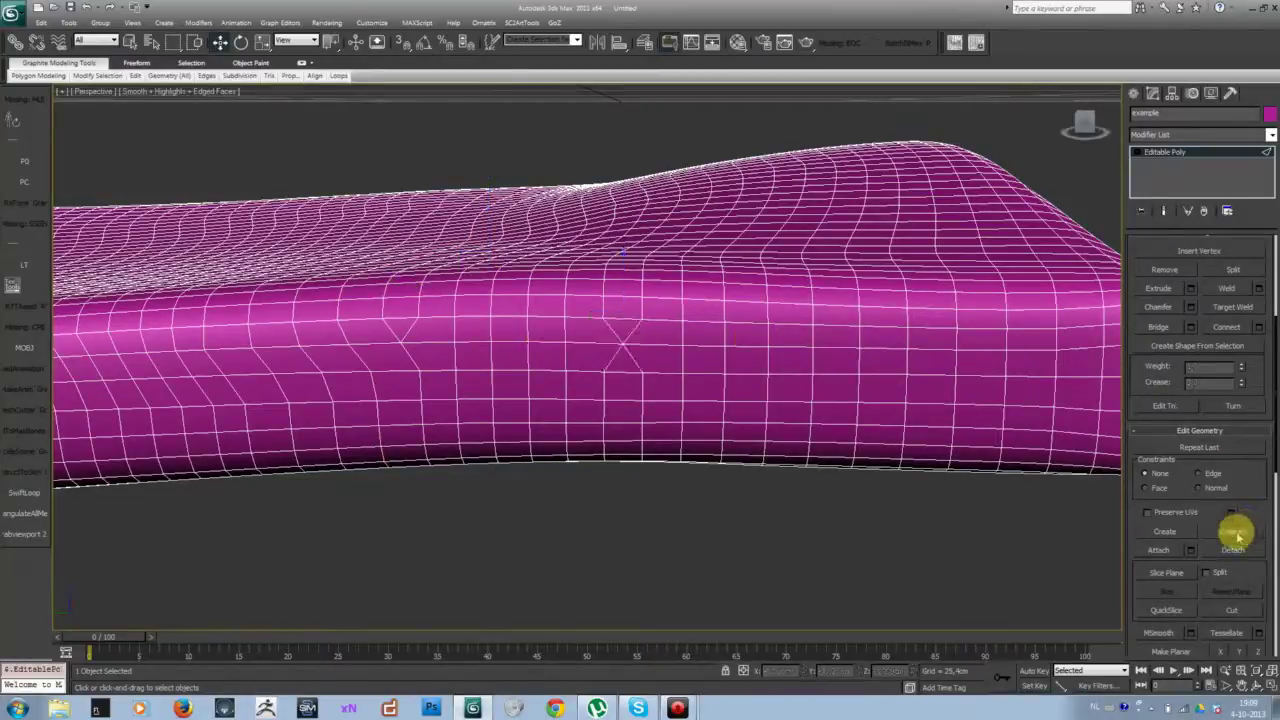
- Loop-select the crosswise edges between the last two collapsed points and remove them with their vertices
{"action": "left_click", "coordinate": [600, 334]}
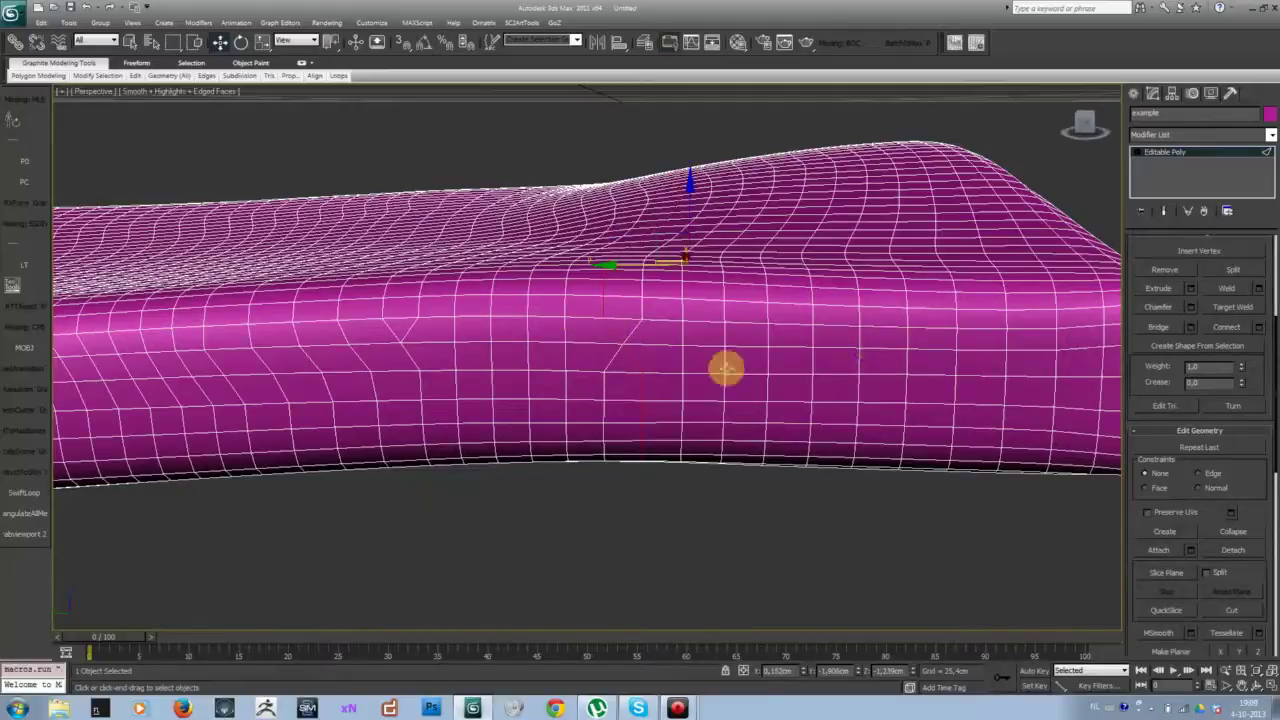
{"action": "left_click", "coordinate": [615, 345]}
{"action": "key", "text": "alt+l"}
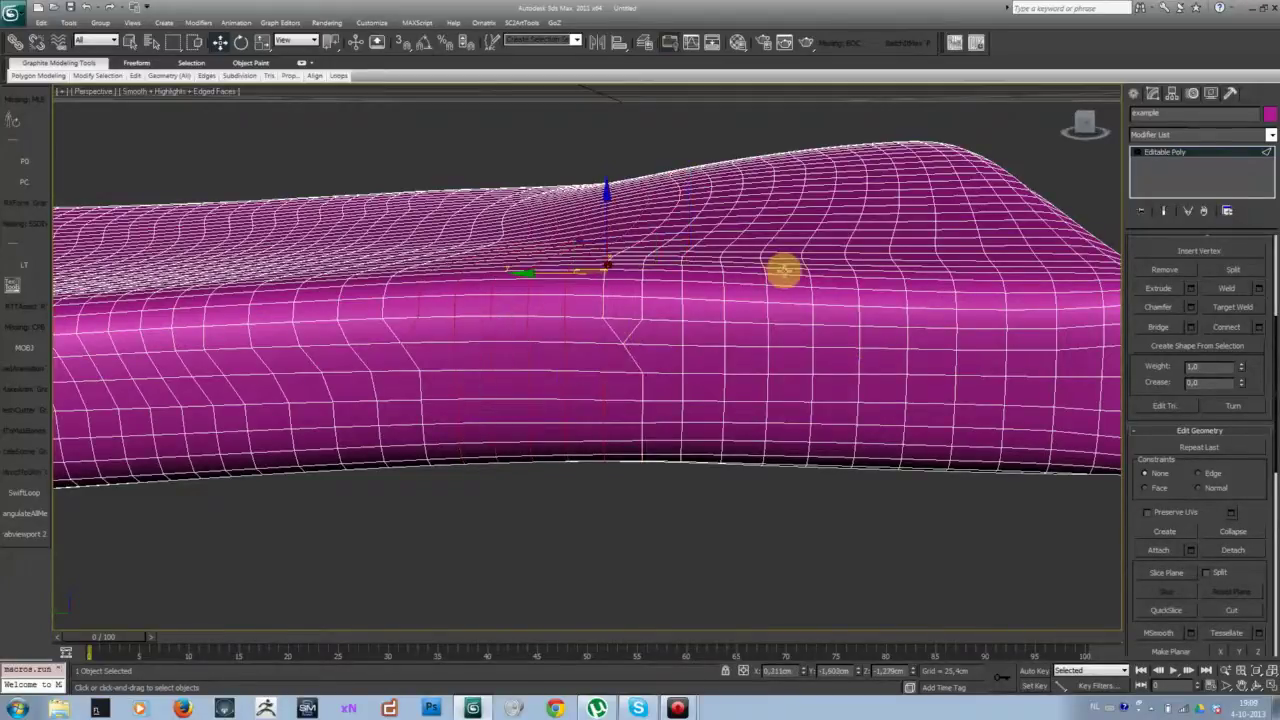
{"action": "key", "text": "ctrl+z"}
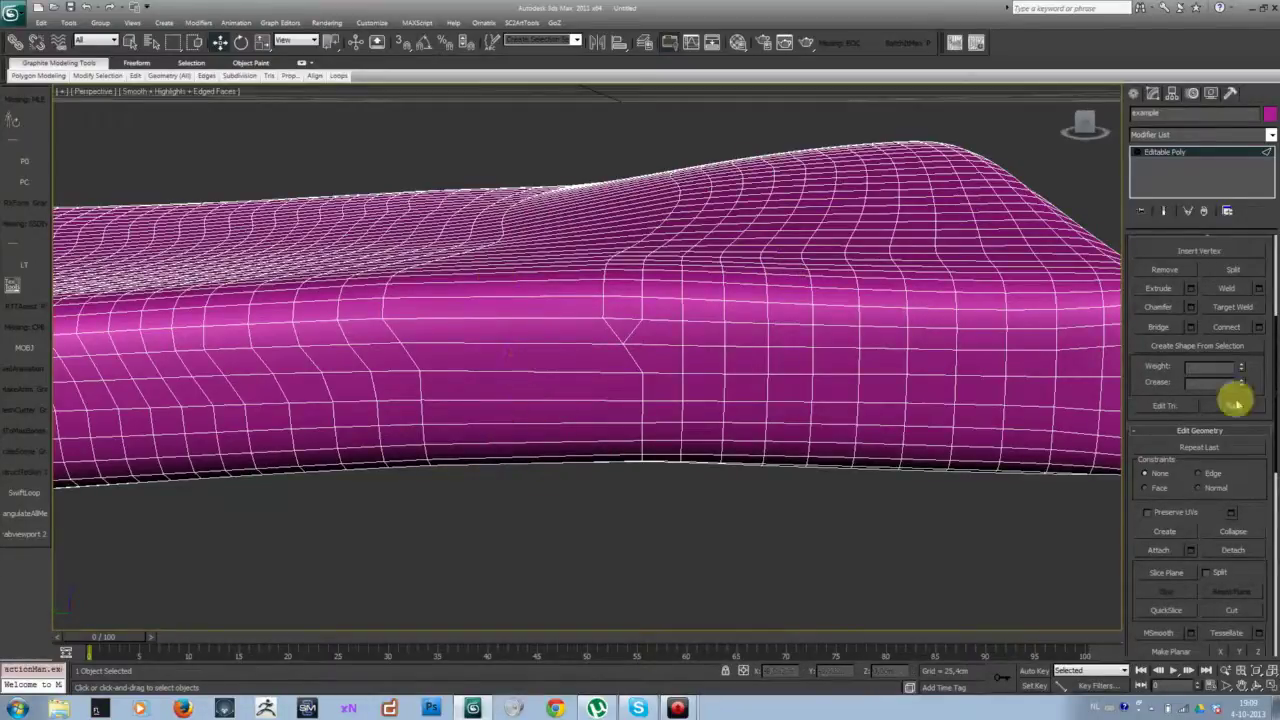
- Fill the gap before the last collapsed point with evenly spaced SwiftLoop edge loops, undoing the misplaced extra loop
{"action": "mouse_move", "coordinate": [135, 77]}
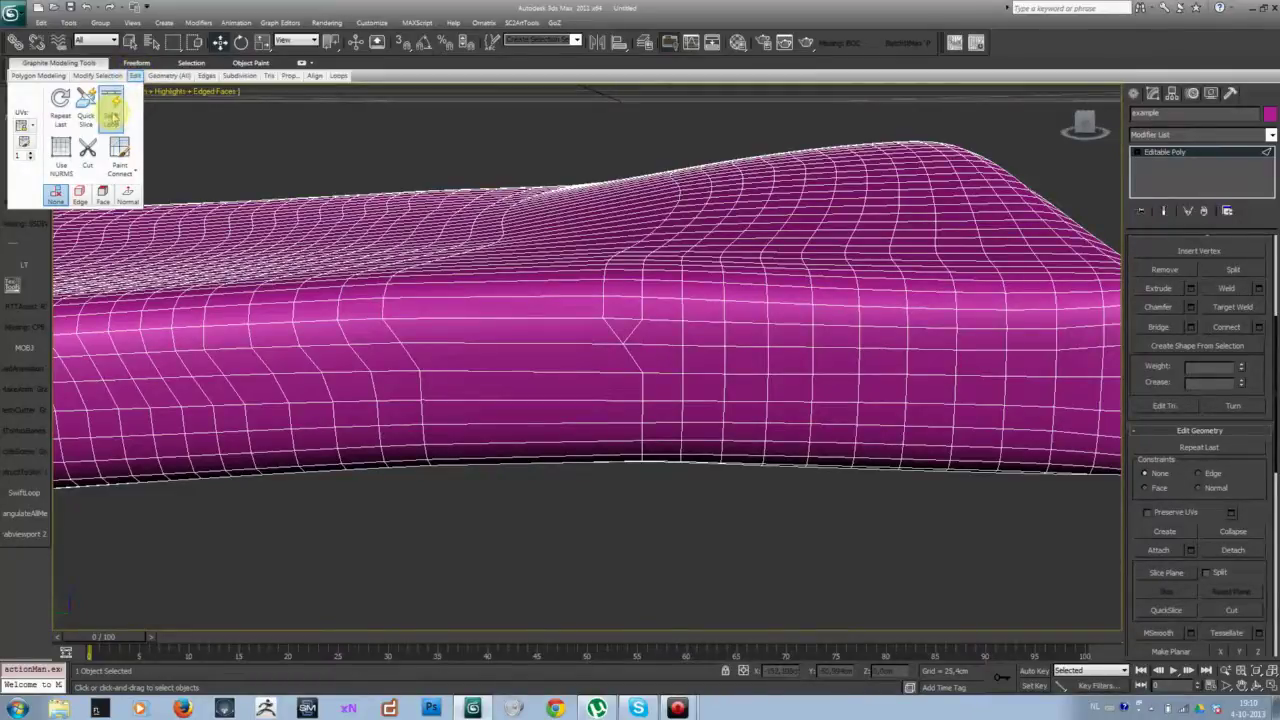
{"action": "left_click", "coordinate": [112, 117]}
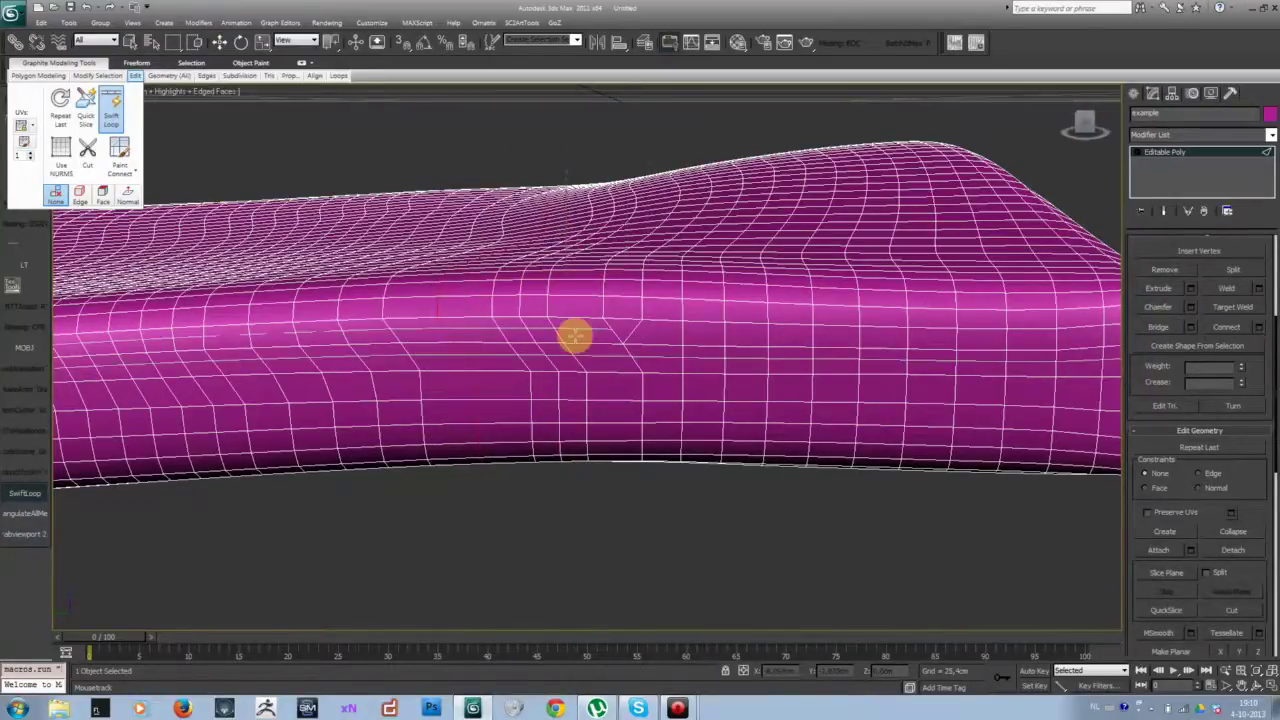
{"action": "middle_click_drag", "start_coordinate": [571, 334], "coordinate": [609, 298], "text": "alt"}
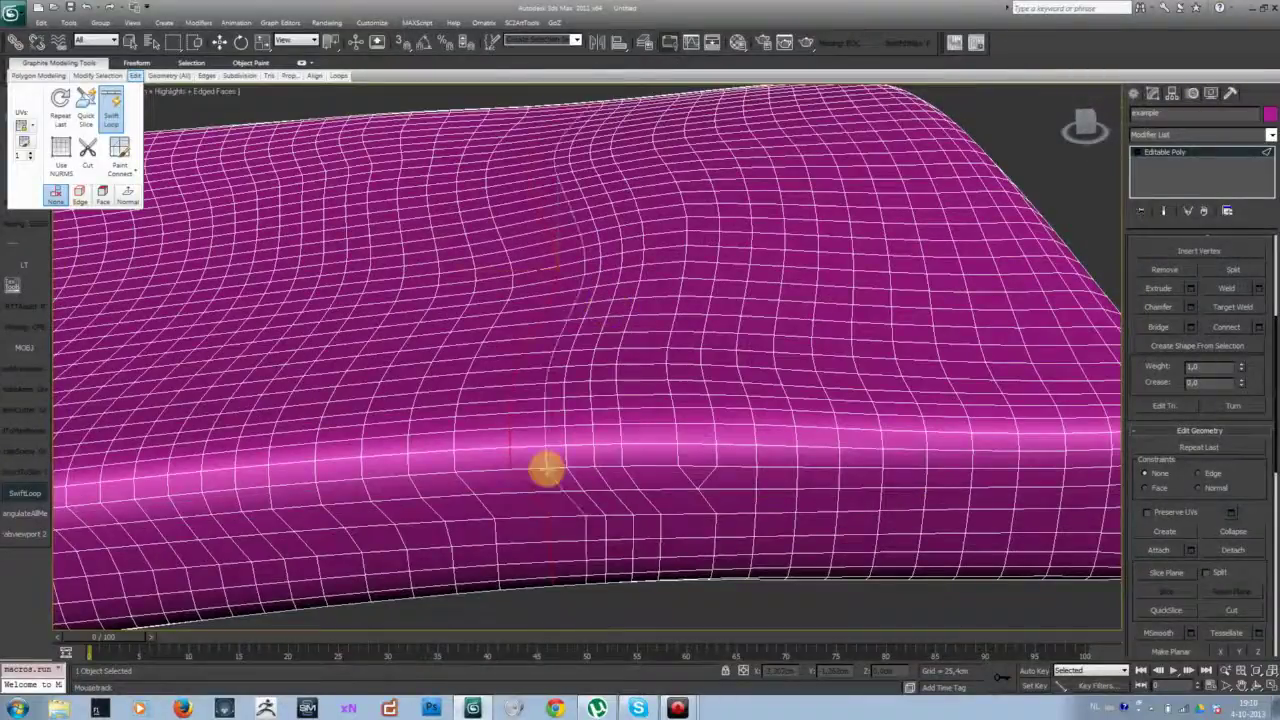
{"action": "right_click", "coordinate": [546, 468]}
{"action": "key", "text": "ctrl+z"}
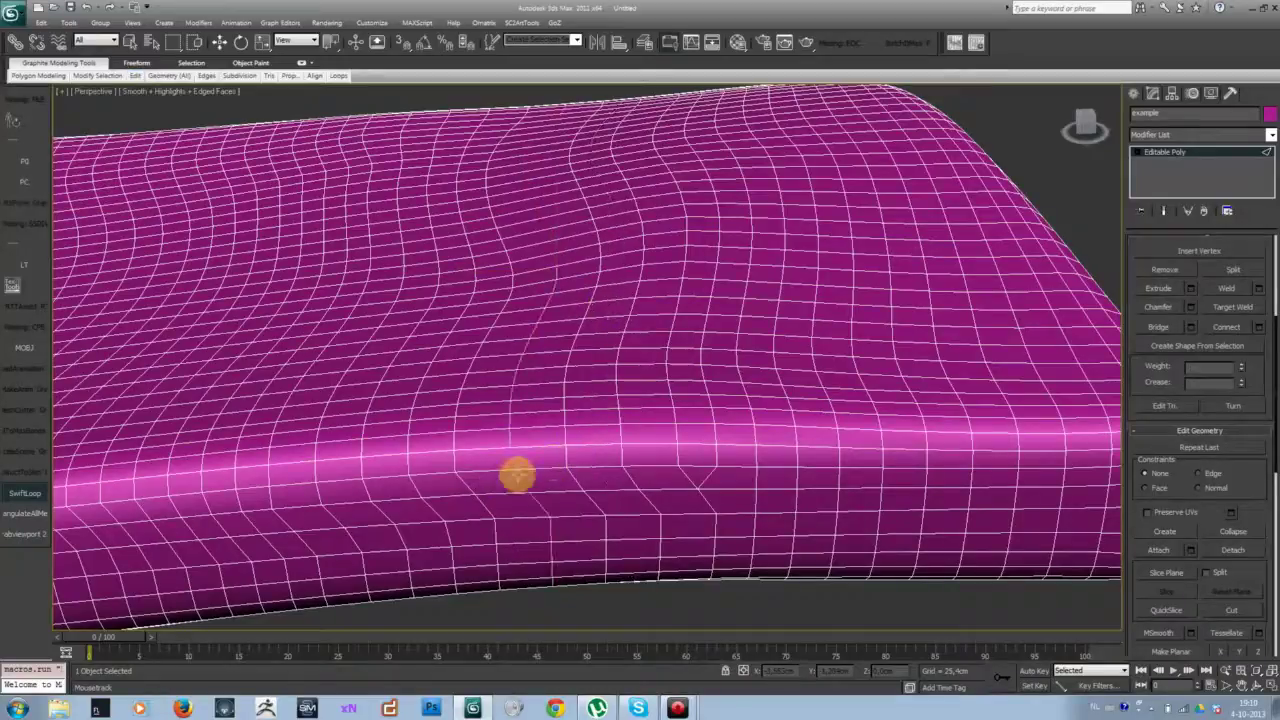
{"action": "middle_click_drag", "start_coordinate": [809, 475], "coordinate": [765, 453], "text": "alt"}
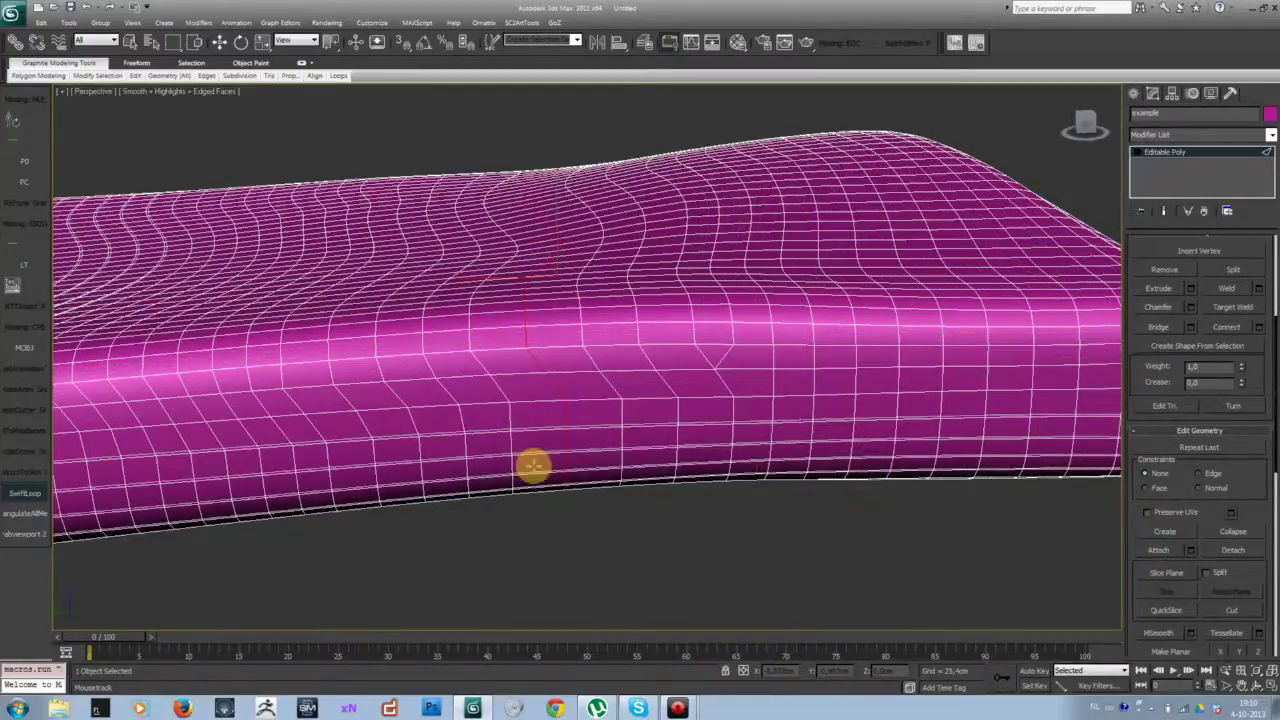
{"action": "left_click", "coordinate": [219, 43]}
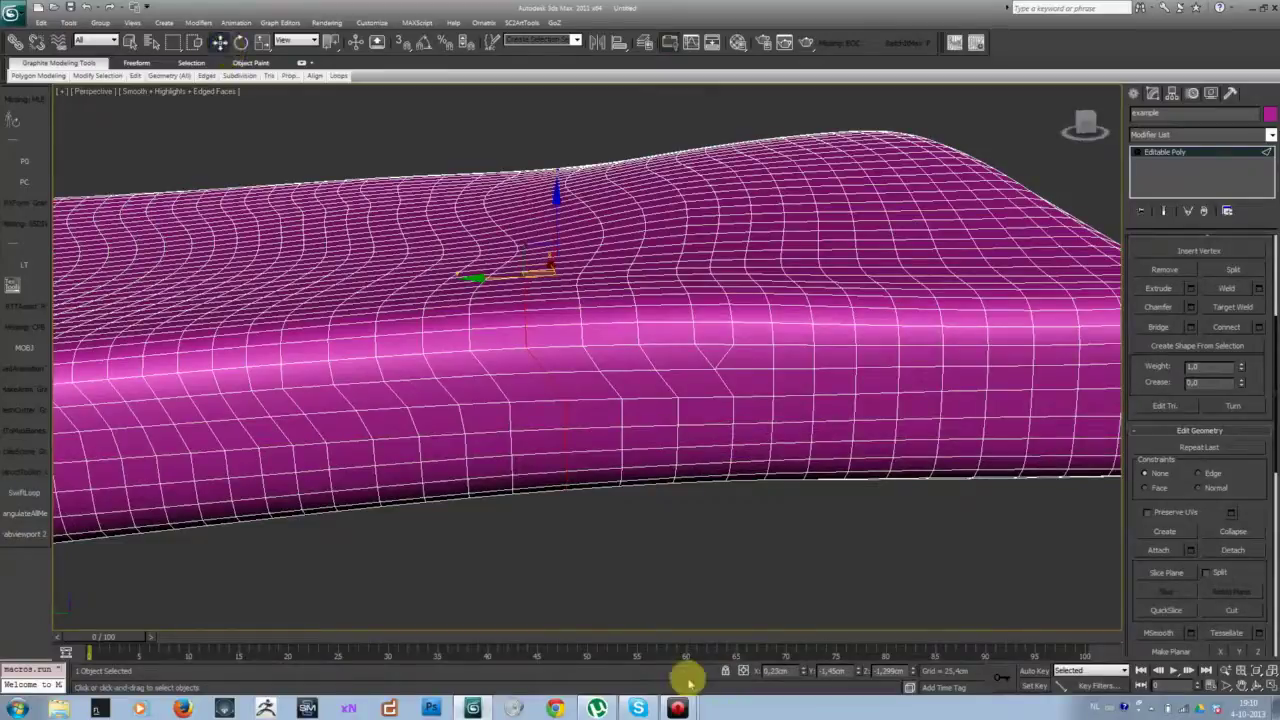